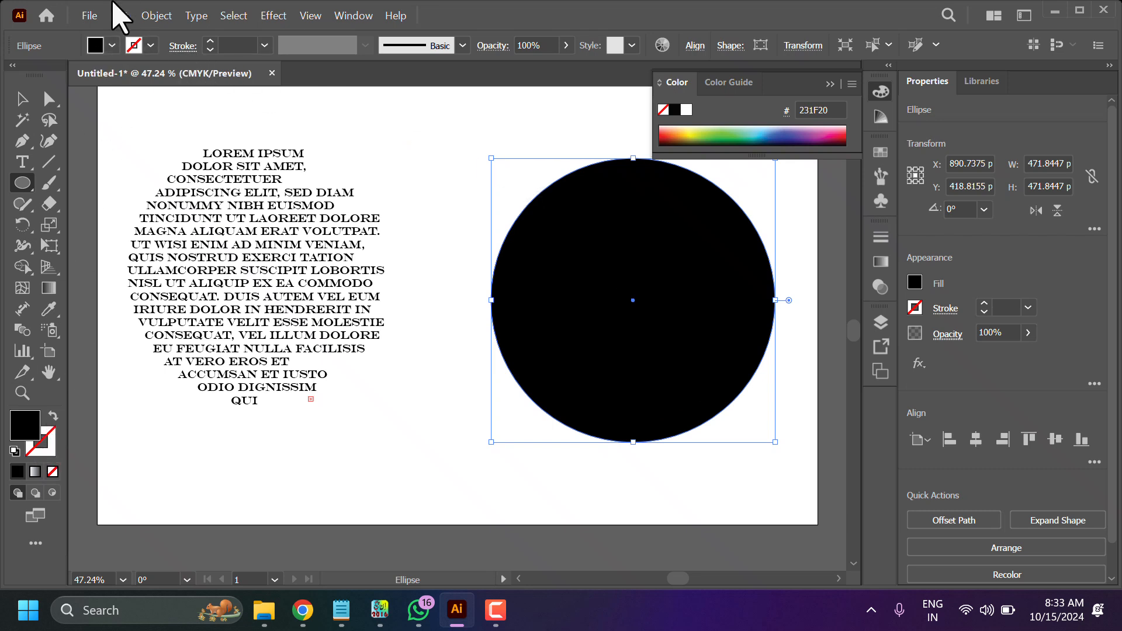
# - Remove the circle's fill and give it a black 3 pt stroke
pyautogui.click(110, 49)
pyautogui.click(12, 74)
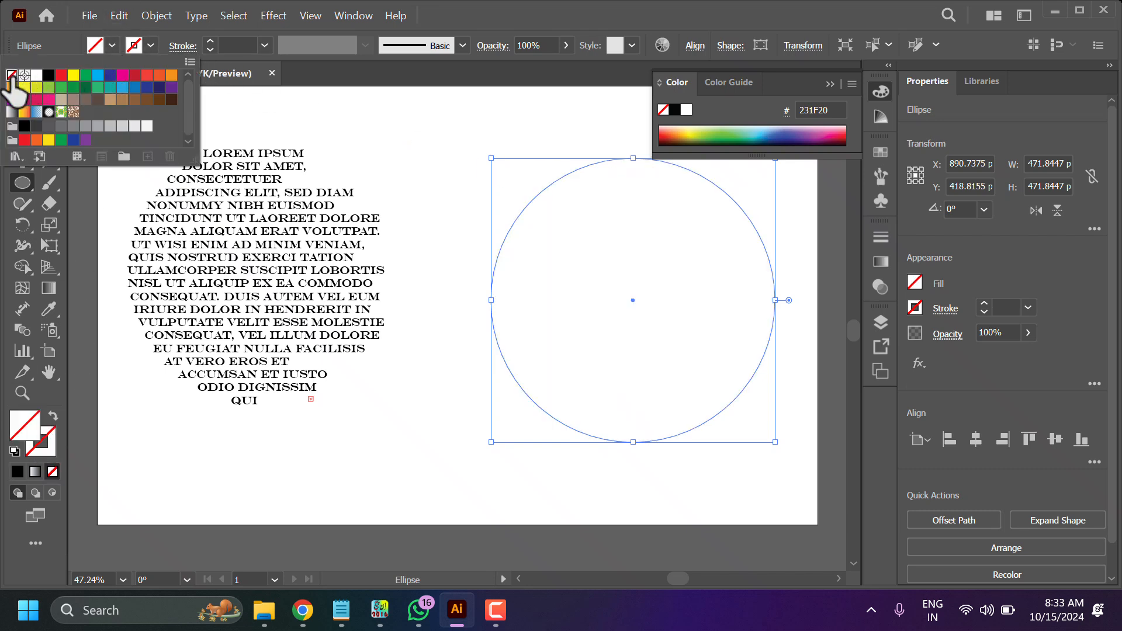
pyautogui.click(150, 45)
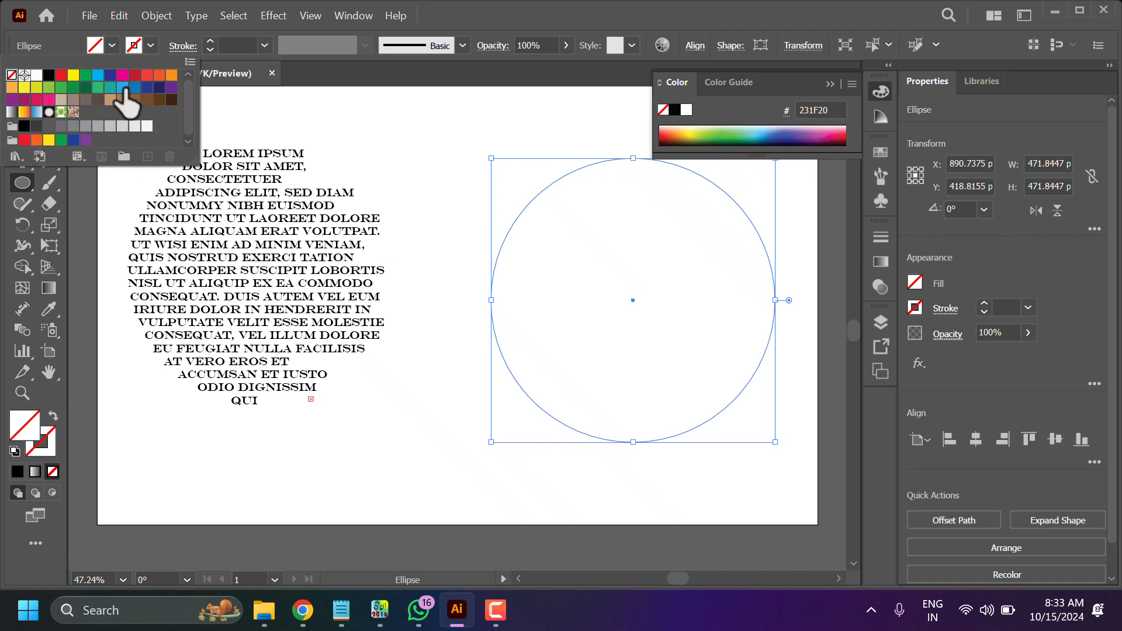
pyautogui.click(50, 76)
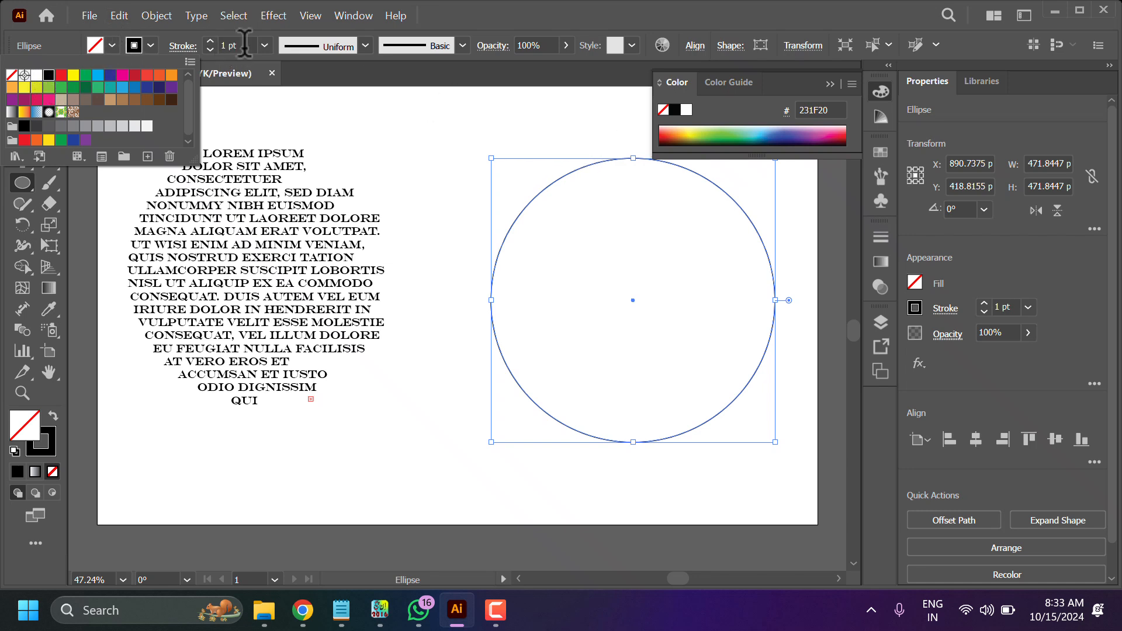
pyautogui.click(265, 45)
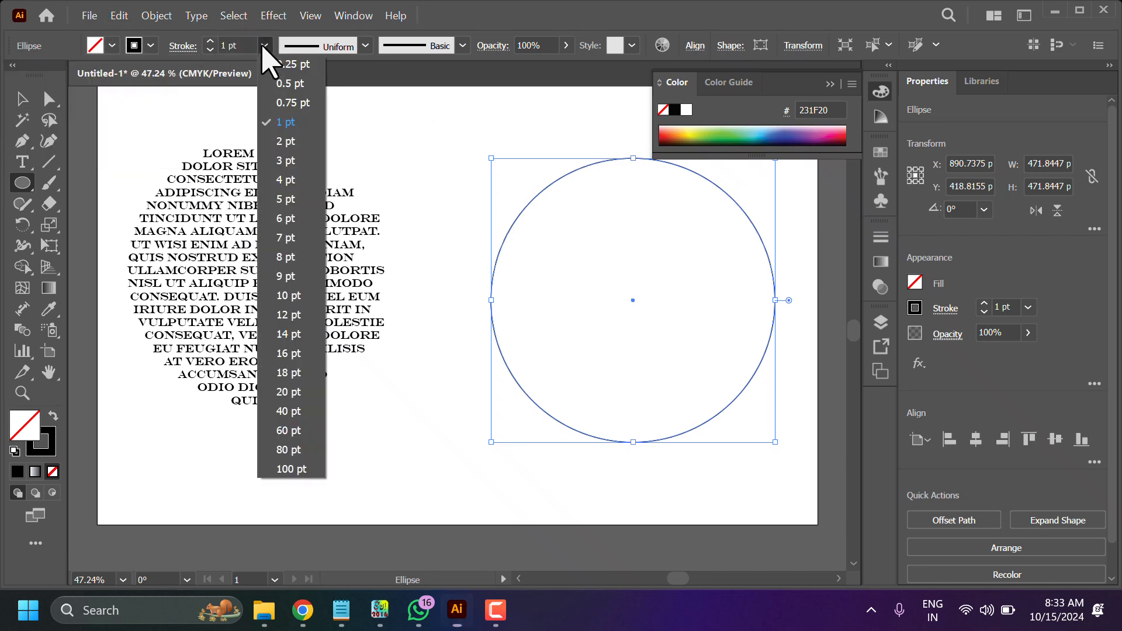
pyautogui.click(282, 162)
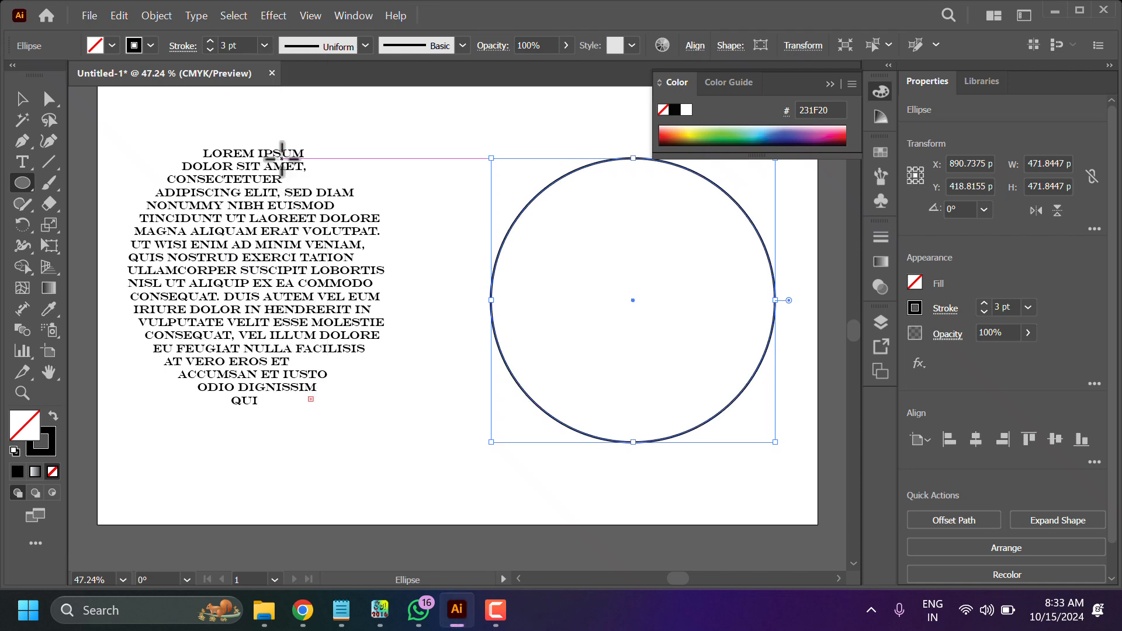
# - Move the circle slightly left and down on the artboard
pyautogui.click(25, 103)
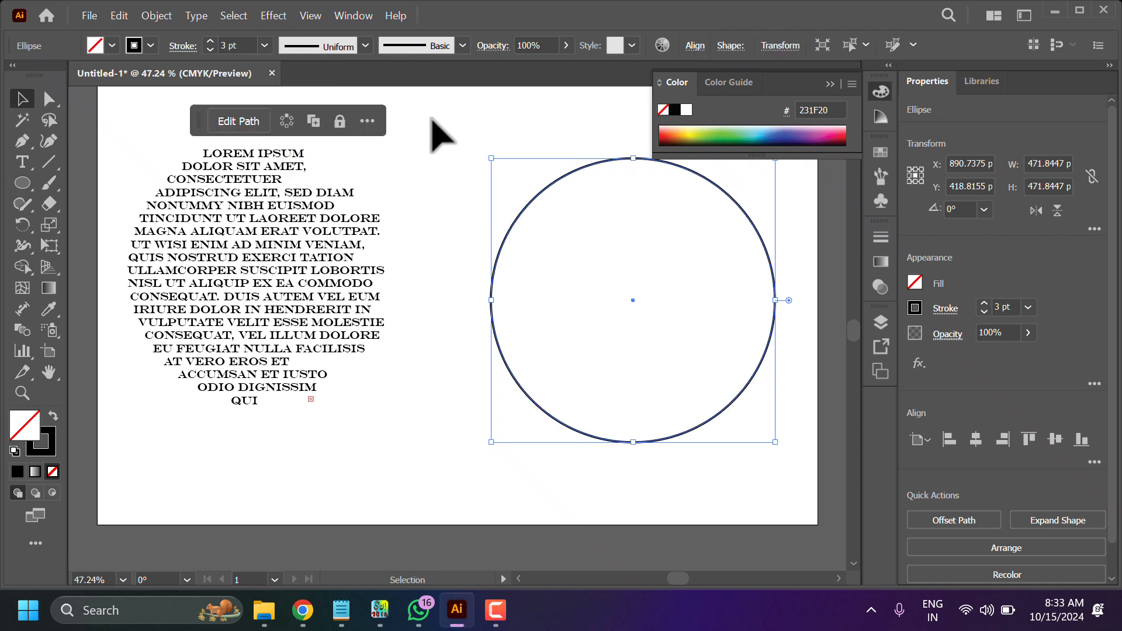
pyautogui.click(514, 153)
pyautogui.moveTo(562, 175); pyautogui.dragTo(504, 199)
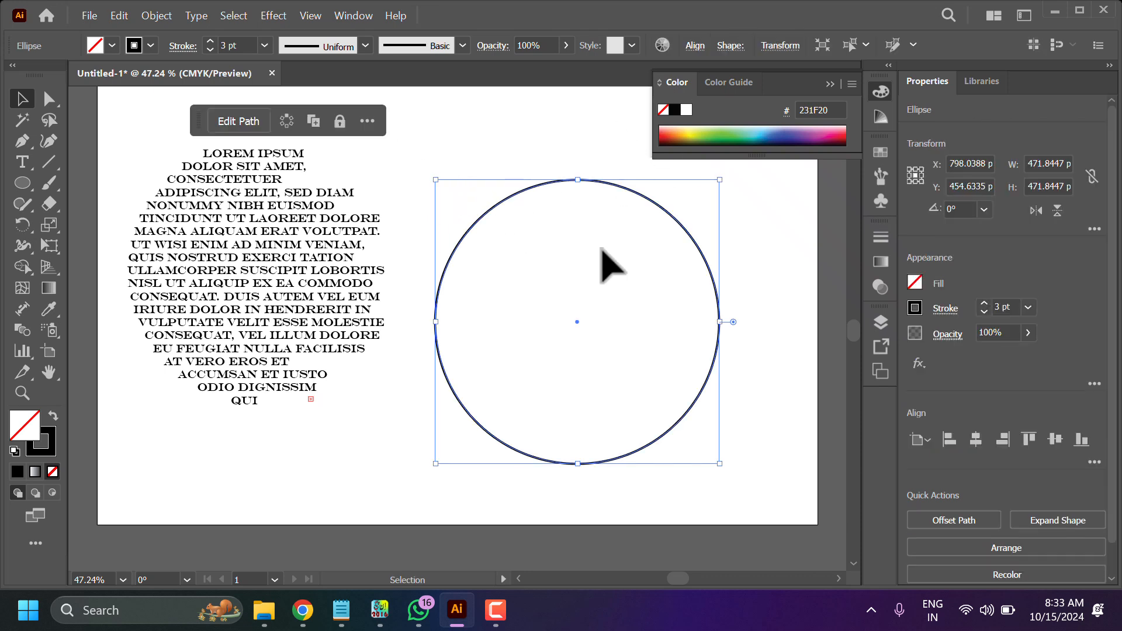
# - Fill the circle with placeholder area type using the Type tool on its path
pyautogui.click(23, 165)
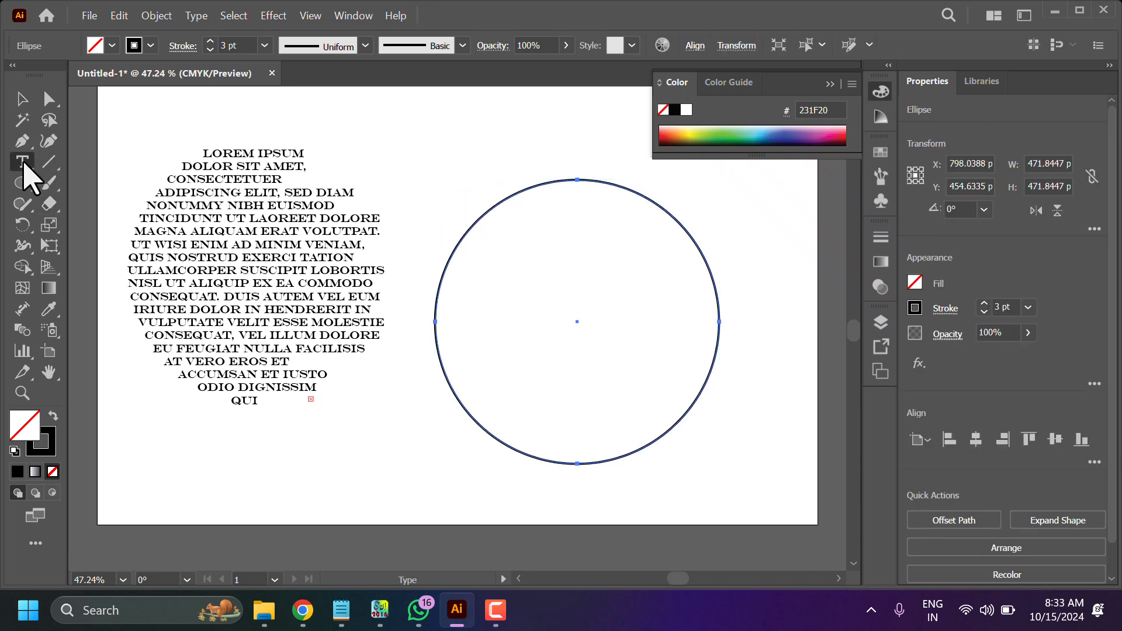
pyautogui.click(577, 183)
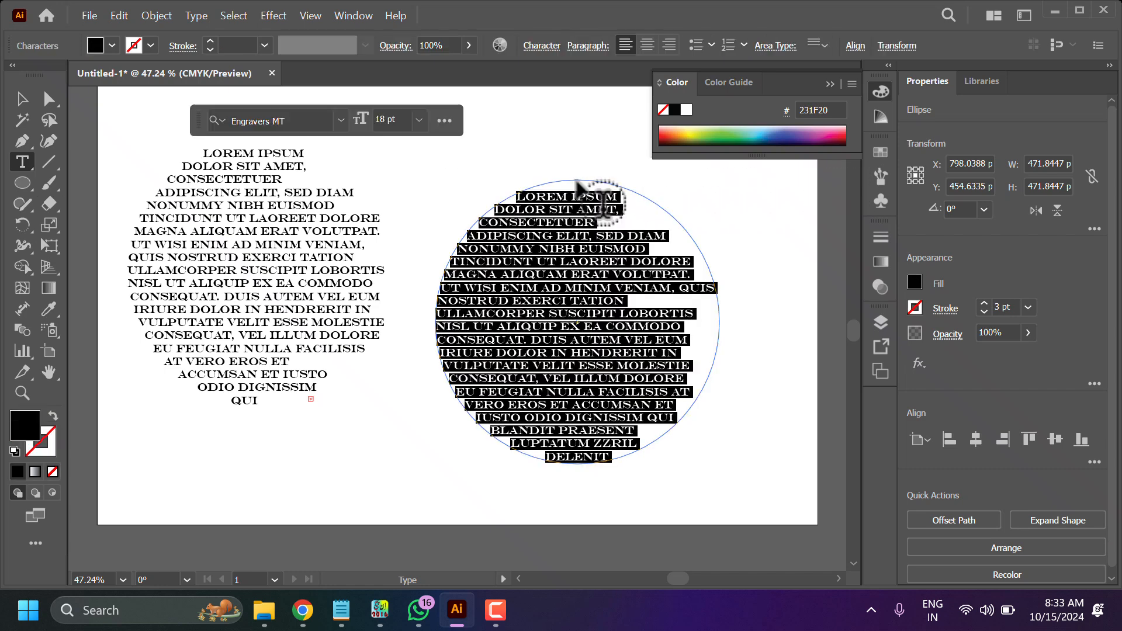
# - Set the circle text's font to Cascadia Code and its size to 24 pt
pyautogui.click(342, 121)
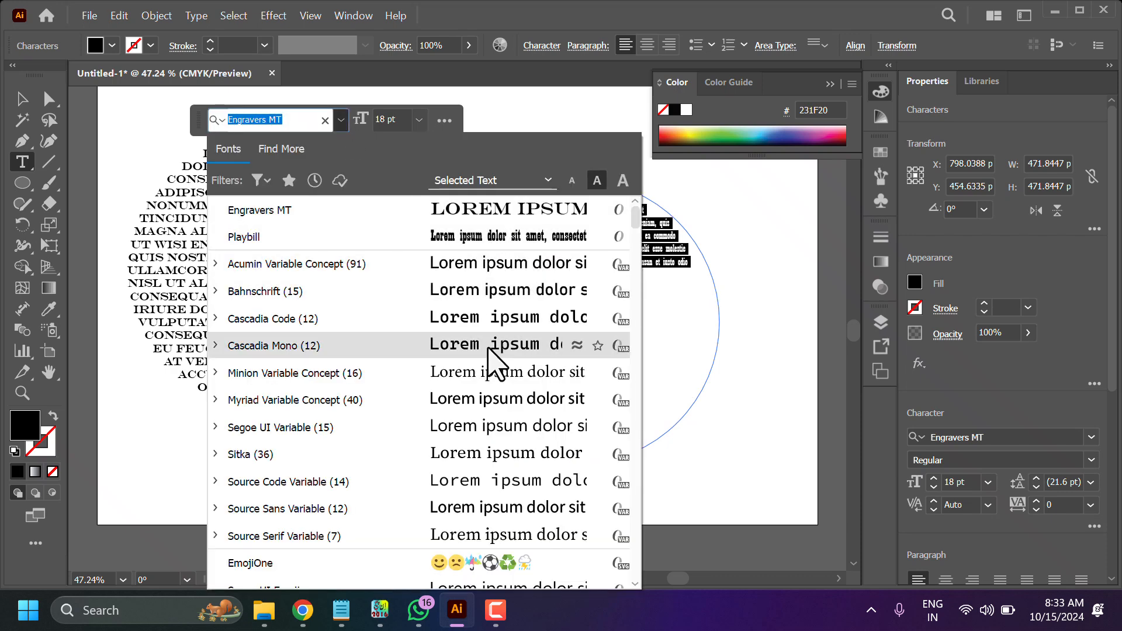
pyautogui.scroll(-4, 492, 361)
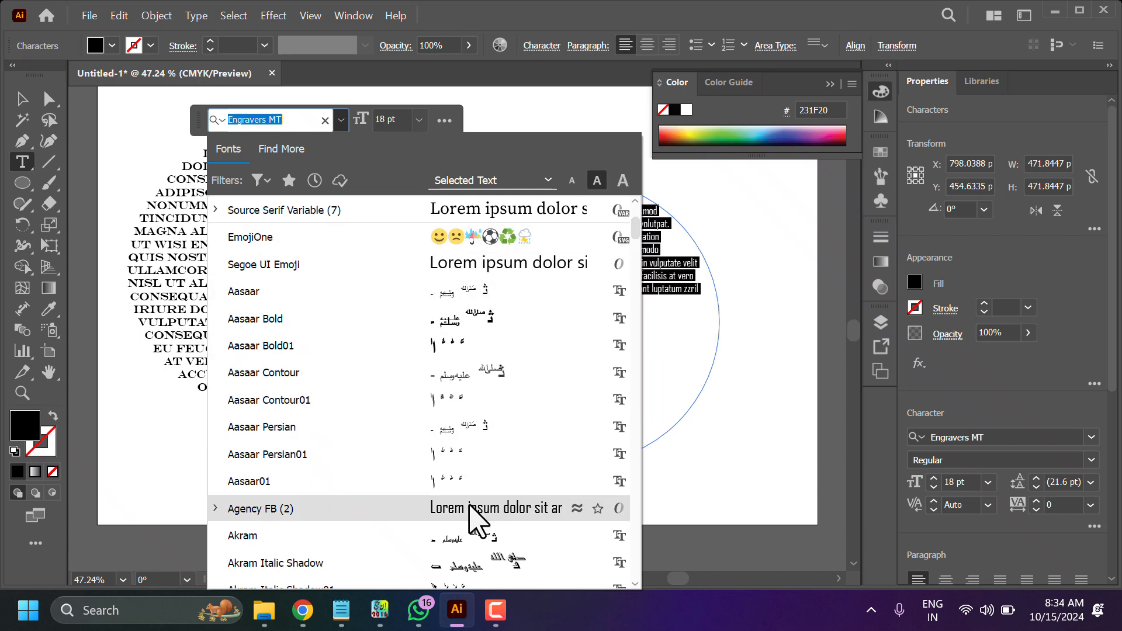
pyautogui.scroll(4, 478, 519)
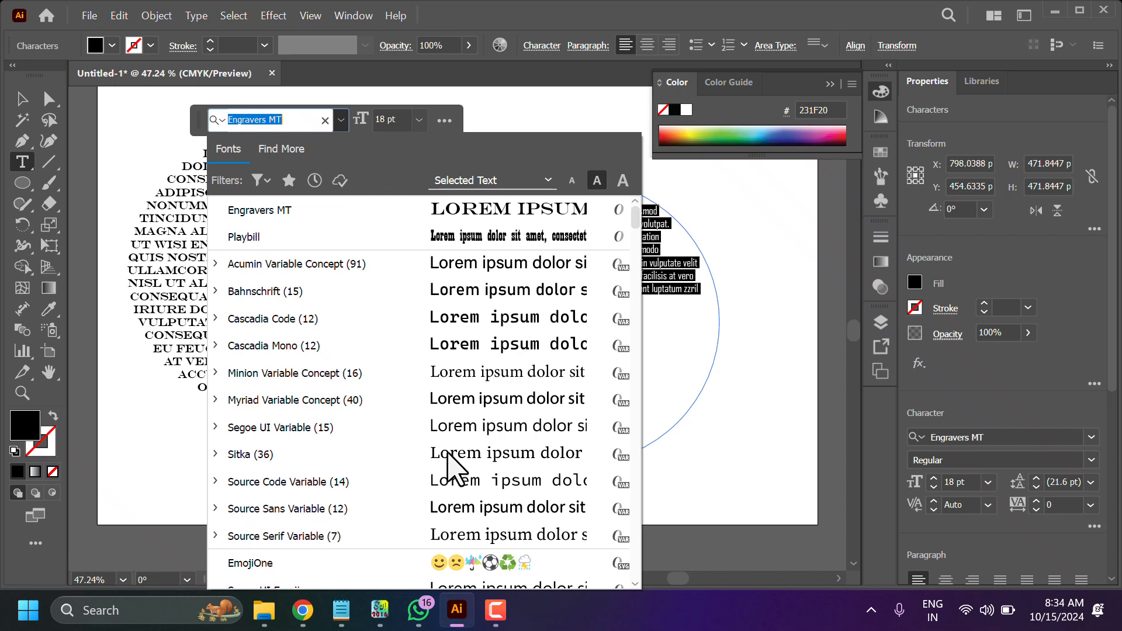
pyautogui.click(447, 321)
pyautogui.click(419, 120)
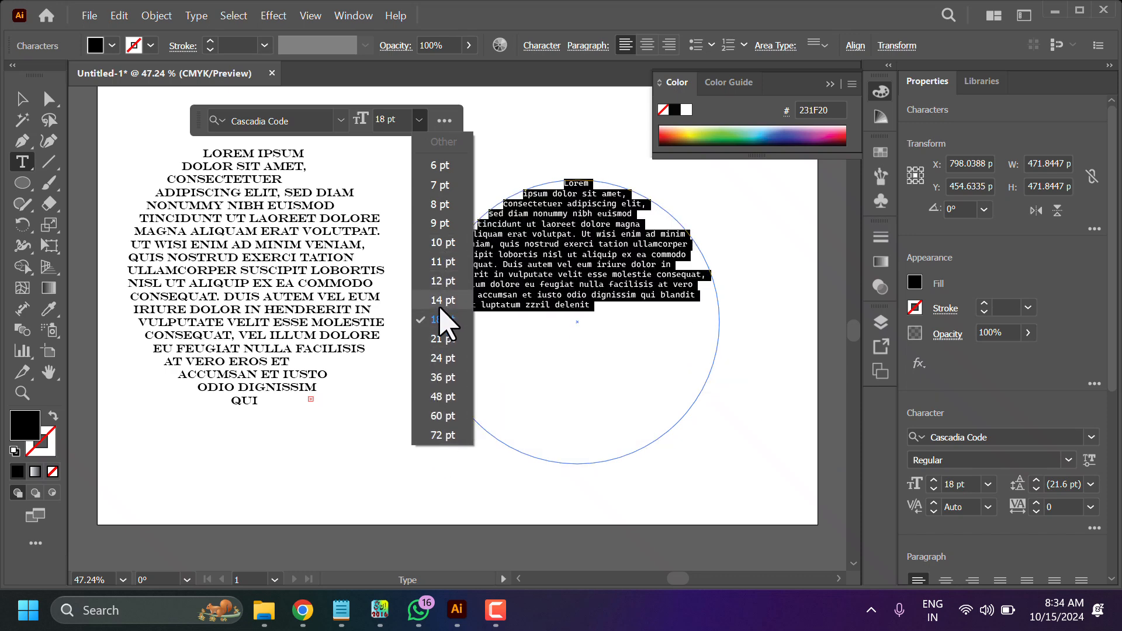
pyautogui.click(441, 357)
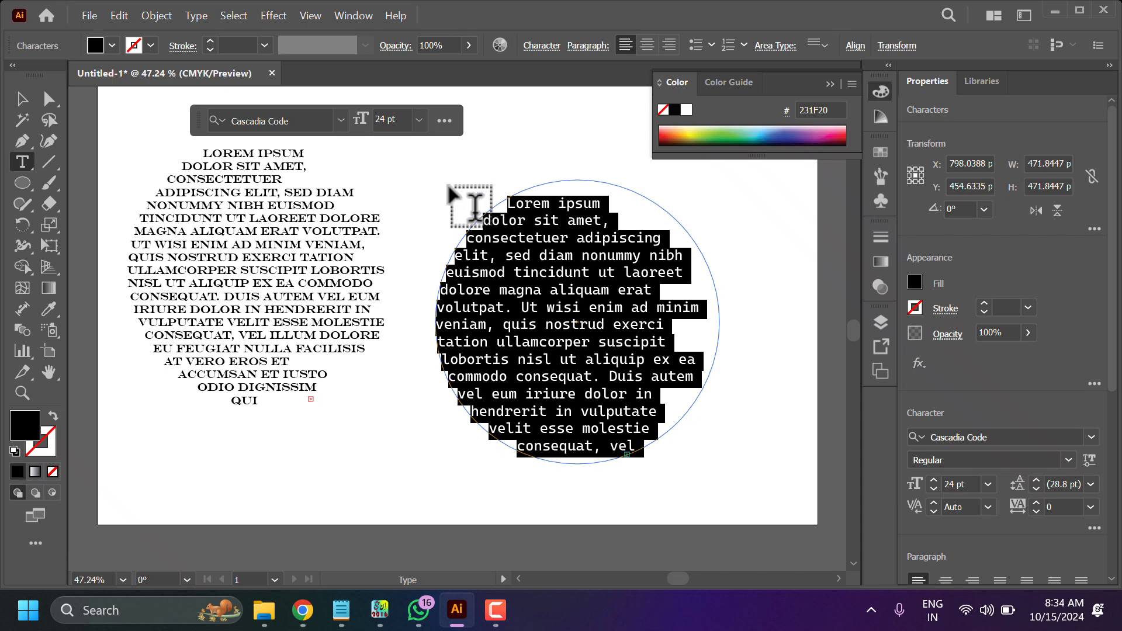
# - Move both circular text blocks up toward the top of the artboard
pyautogui.click(23, 99)
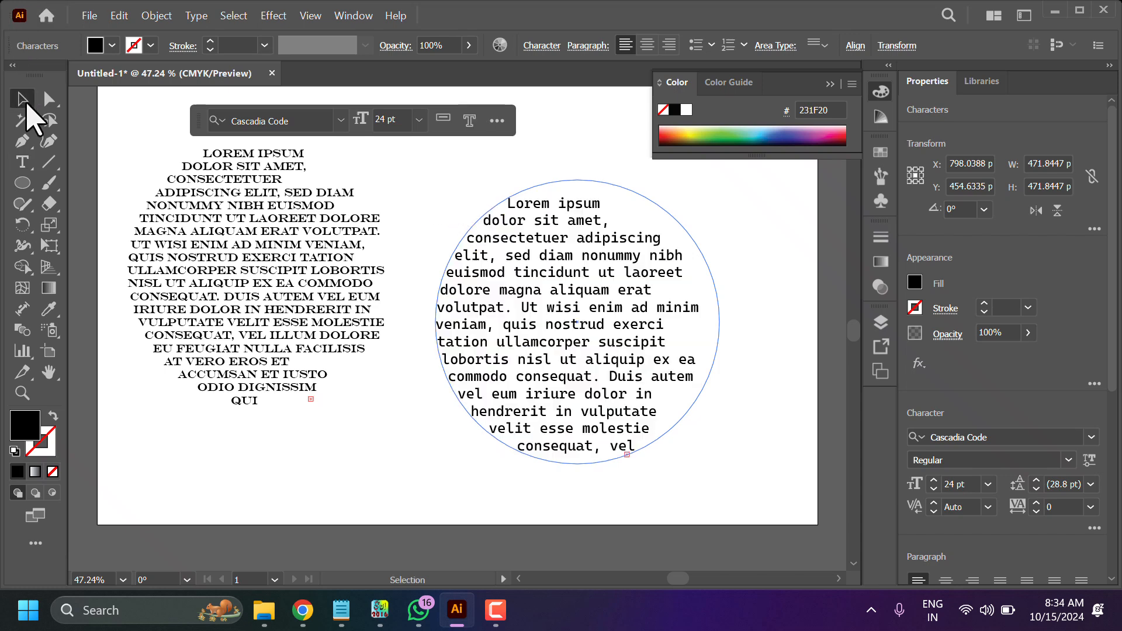
pyautogui.click(403, 432)
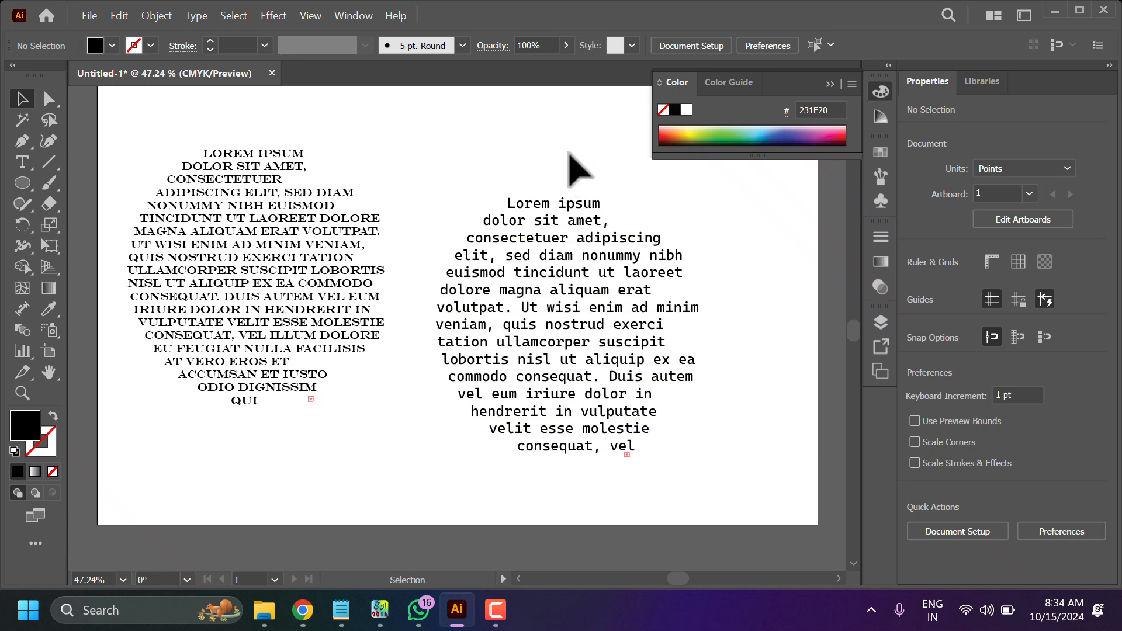
pyautogui.moveTo(536, 221); pyautogui.dragTo(516, 136)
pyautogui.moveTo(249, 247); pyautogui.dragTo(241, 202)
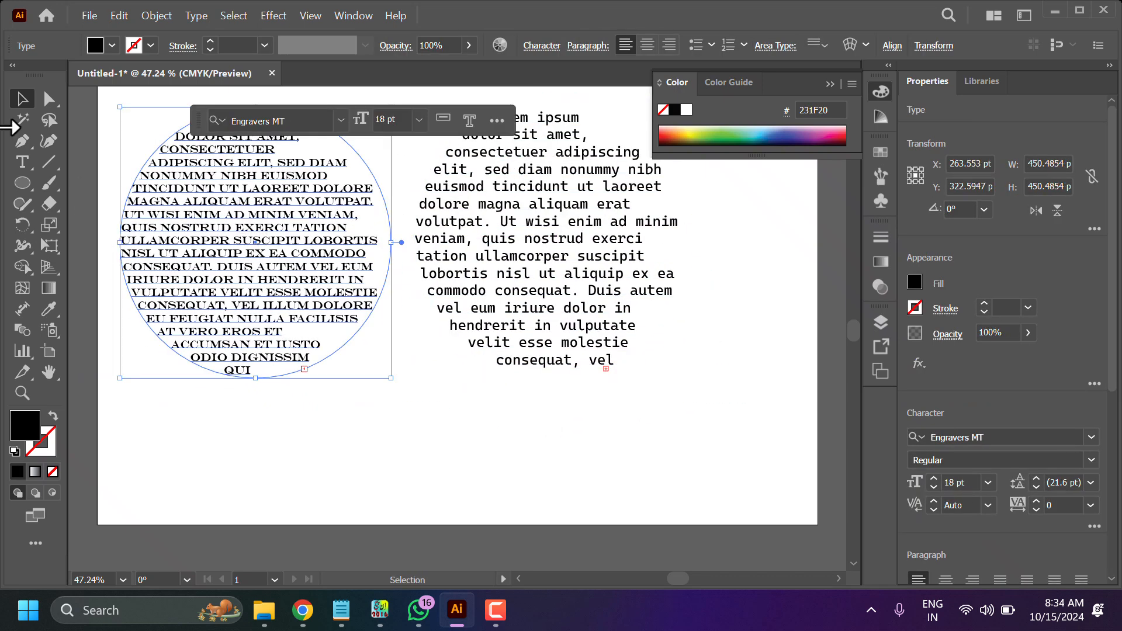
pyautogui.click(684, 391)
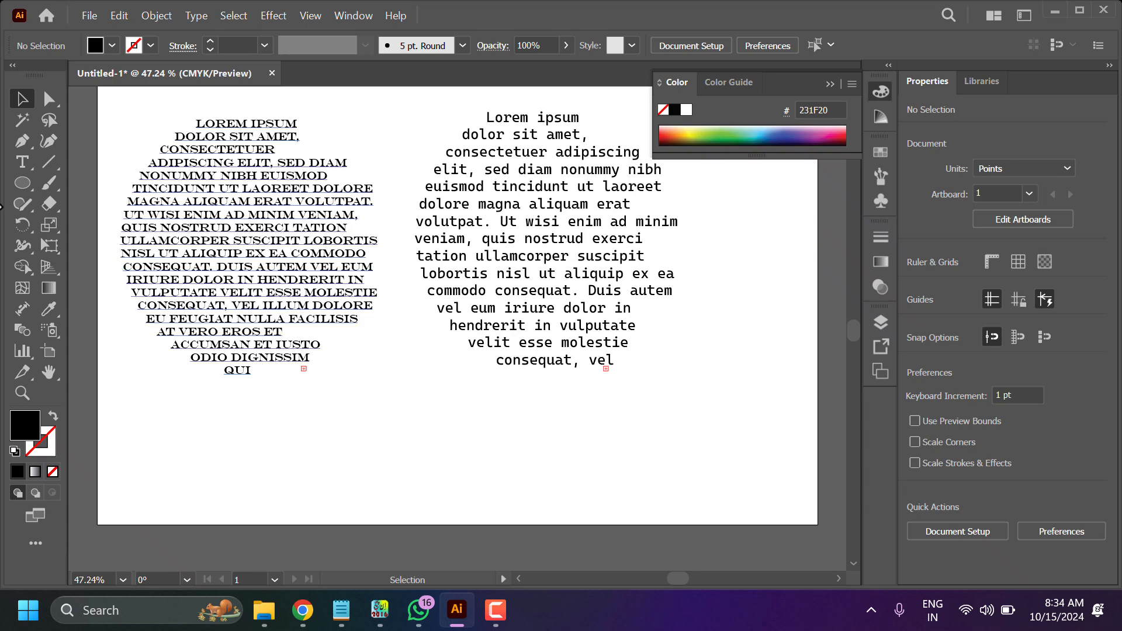
# - Draw a wide rectangle about 891 × 140 pt below the text blocks
pyautogui.click(29, 187)
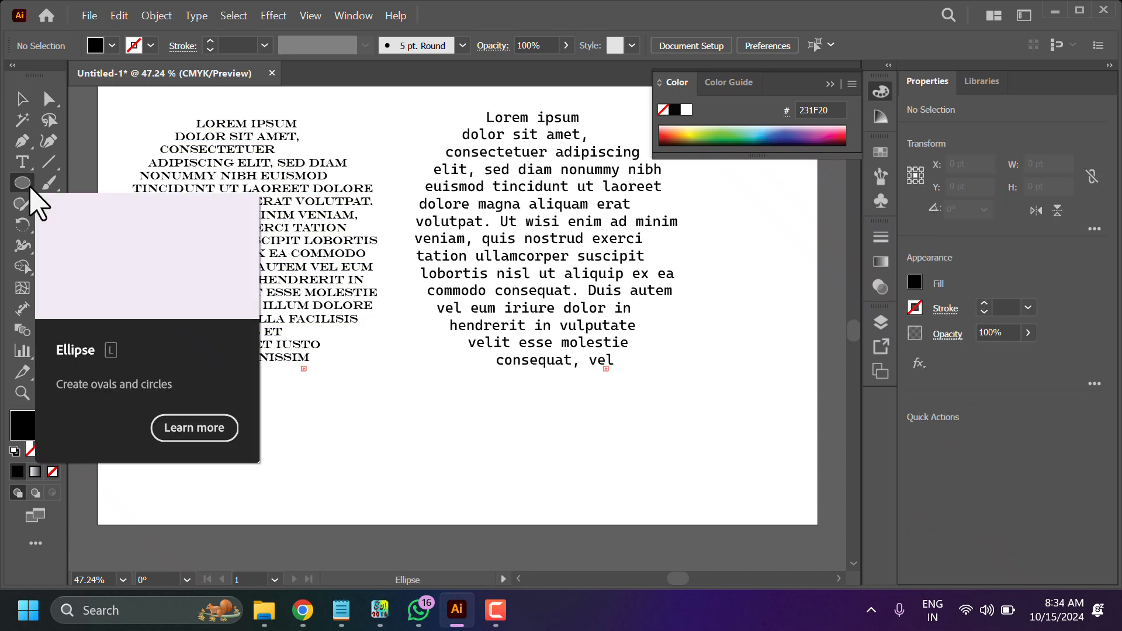
pyautogui.click(95, 184)
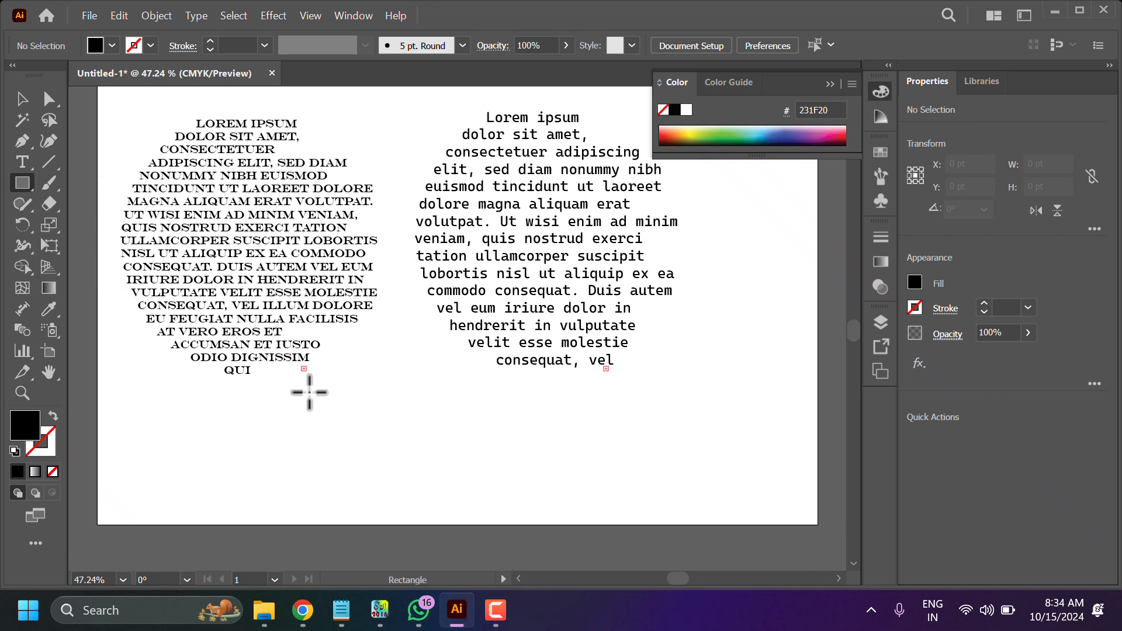
pyautogui.moveTo(184, 417); pyautogui.dragTo(721, 501)
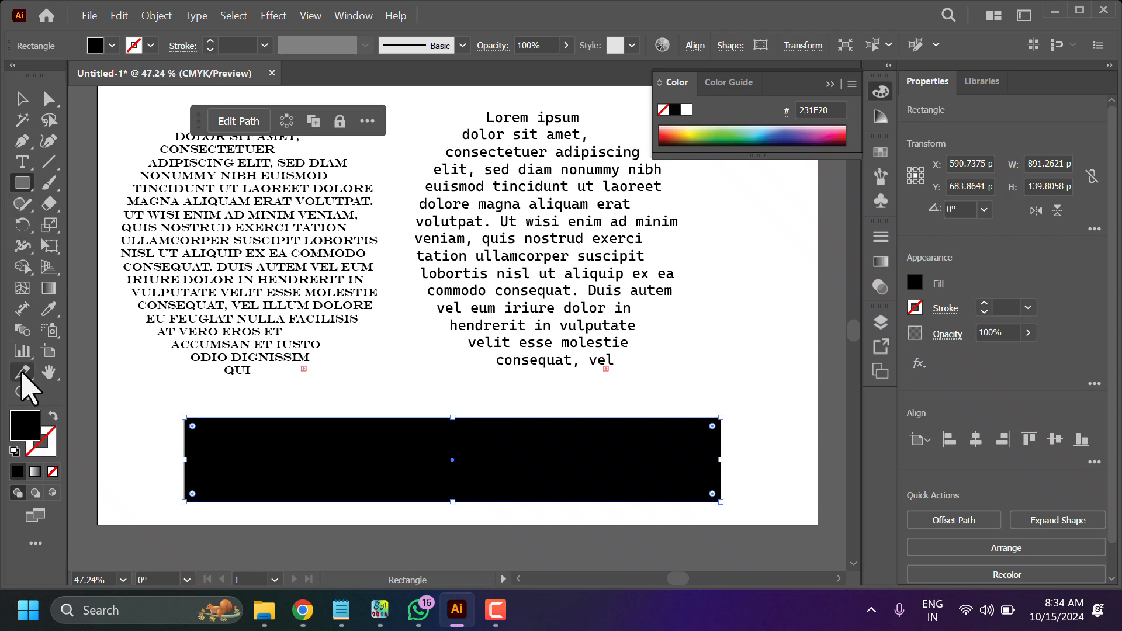
# - Remove the rectangle's fill and give it a black 5 pt stroke
pyautogui.click(52, 472)
pyautogui.click(151, 45)
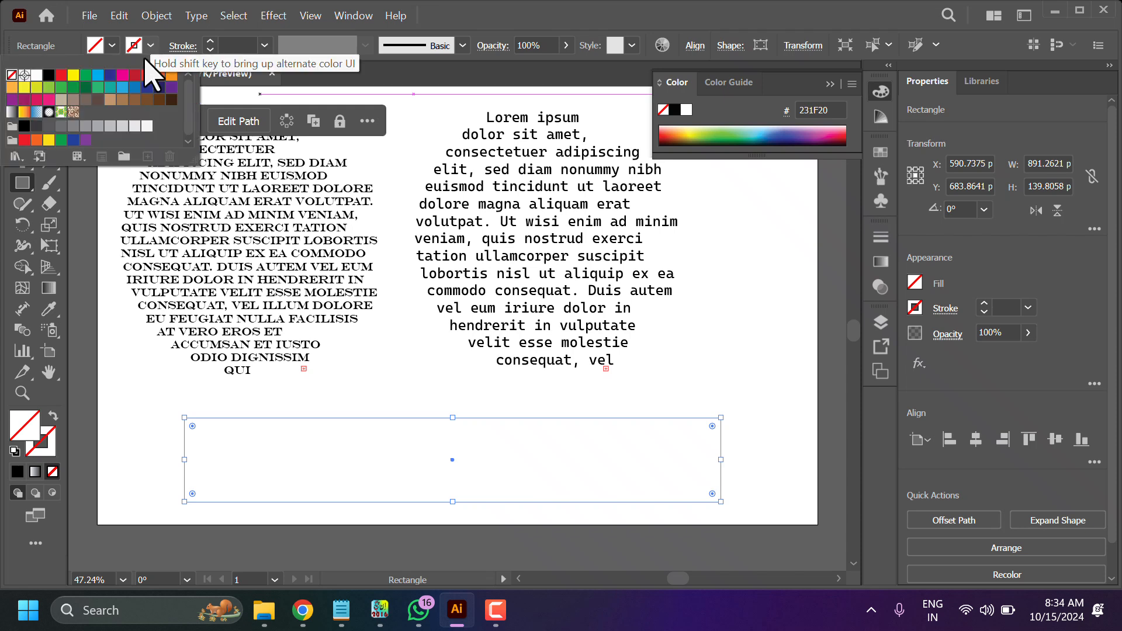
pyautogui.click(53, 76)
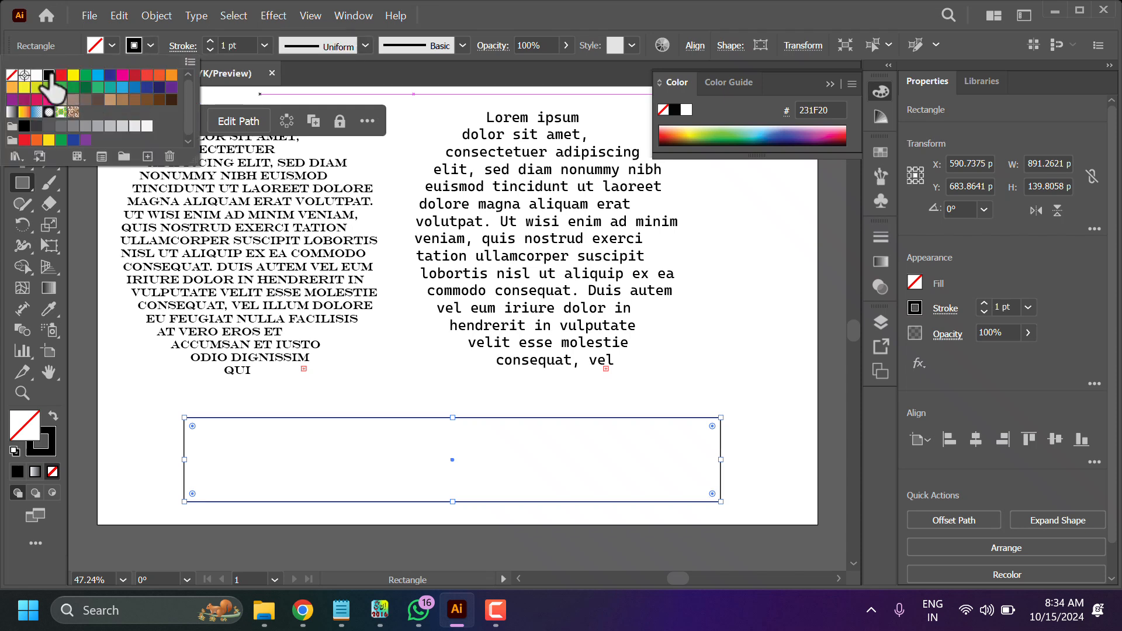
pyautogui.click(264, 47)
pyautogui.click(265, 45)
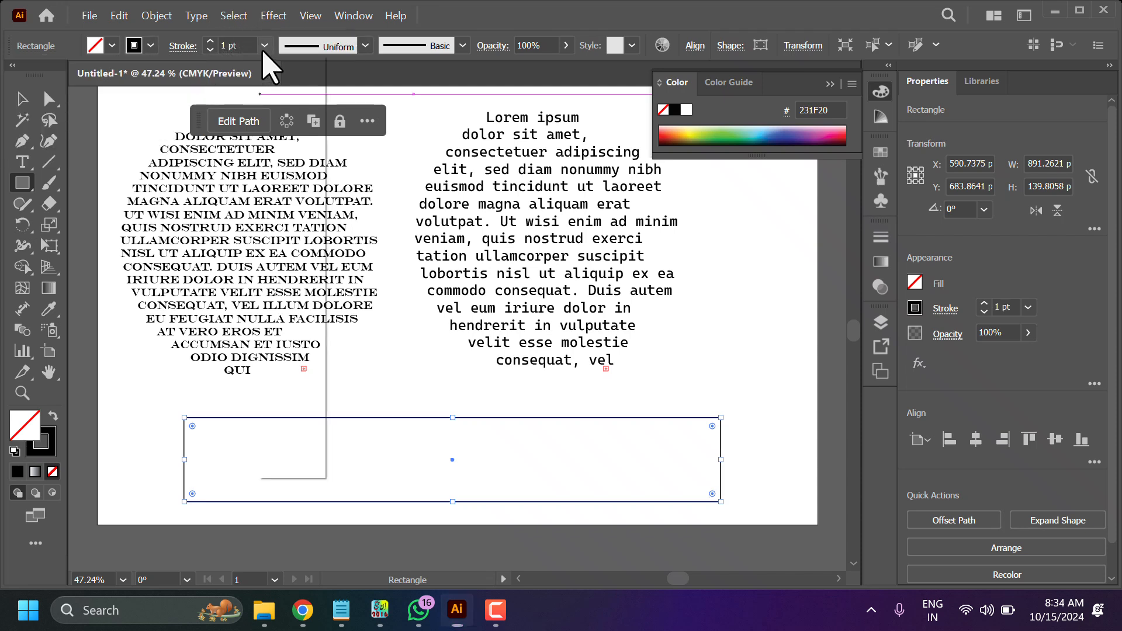
pyautogui.click(289, 200)
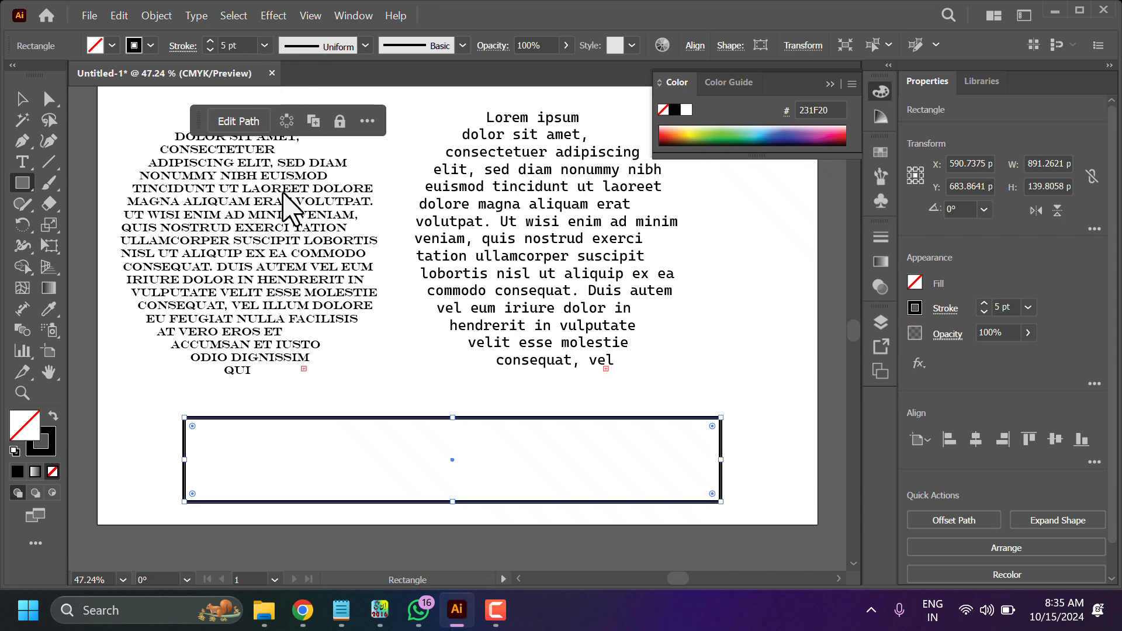
# - Fill the rectangle with placeholder area type using the Type tool on its edge
pyautogui.click(24, 163)
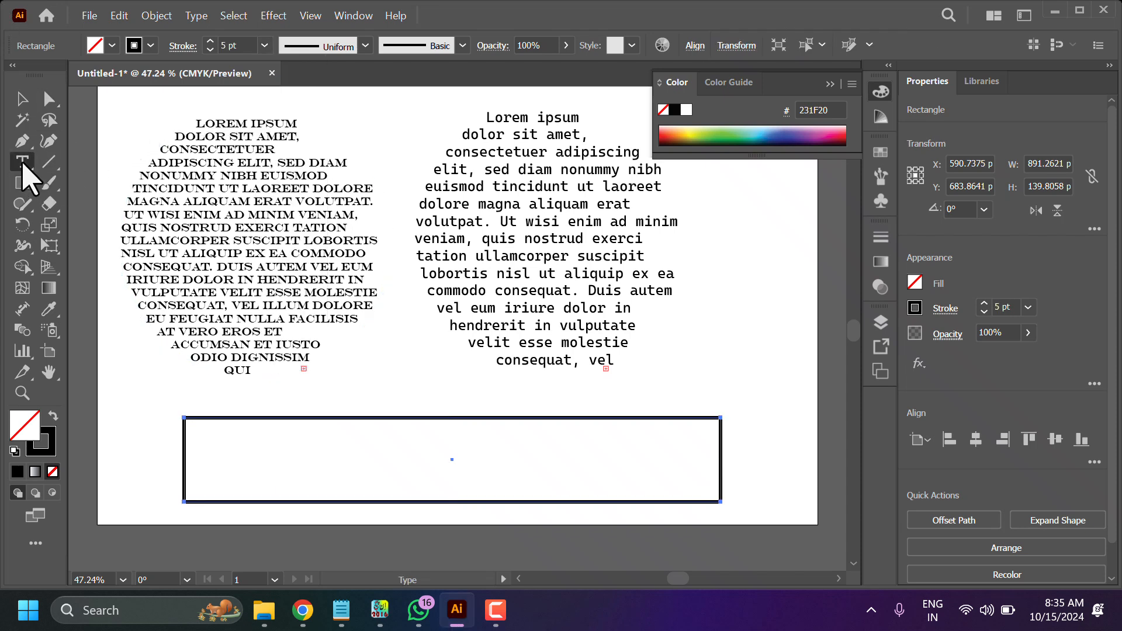
pyautogui.click(186, 423)
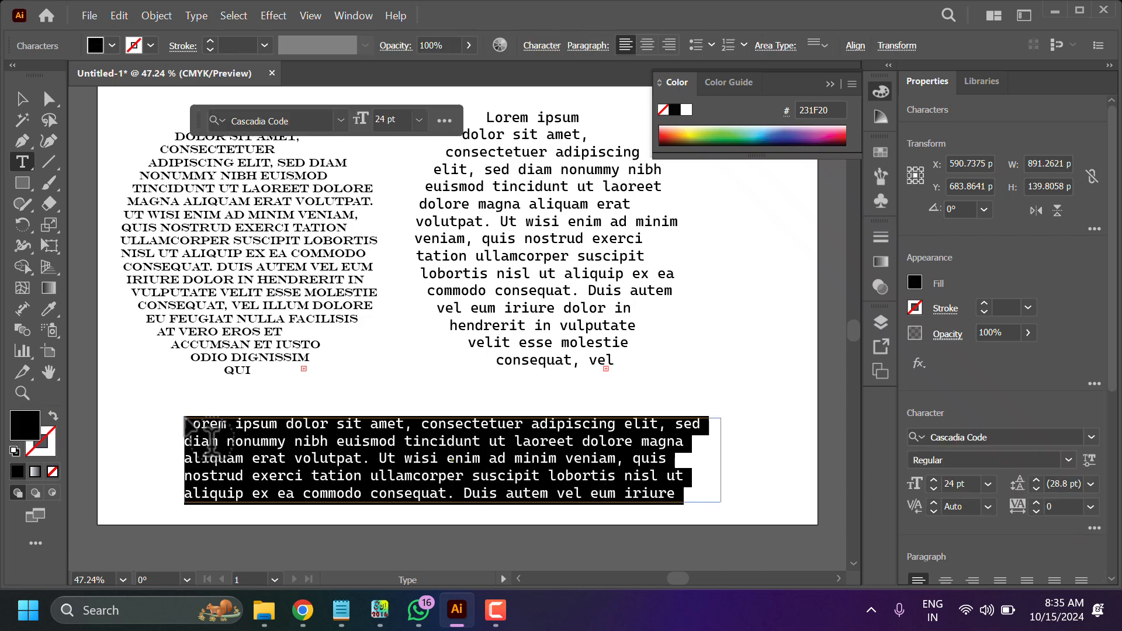
pyautogui.click(757, 302)
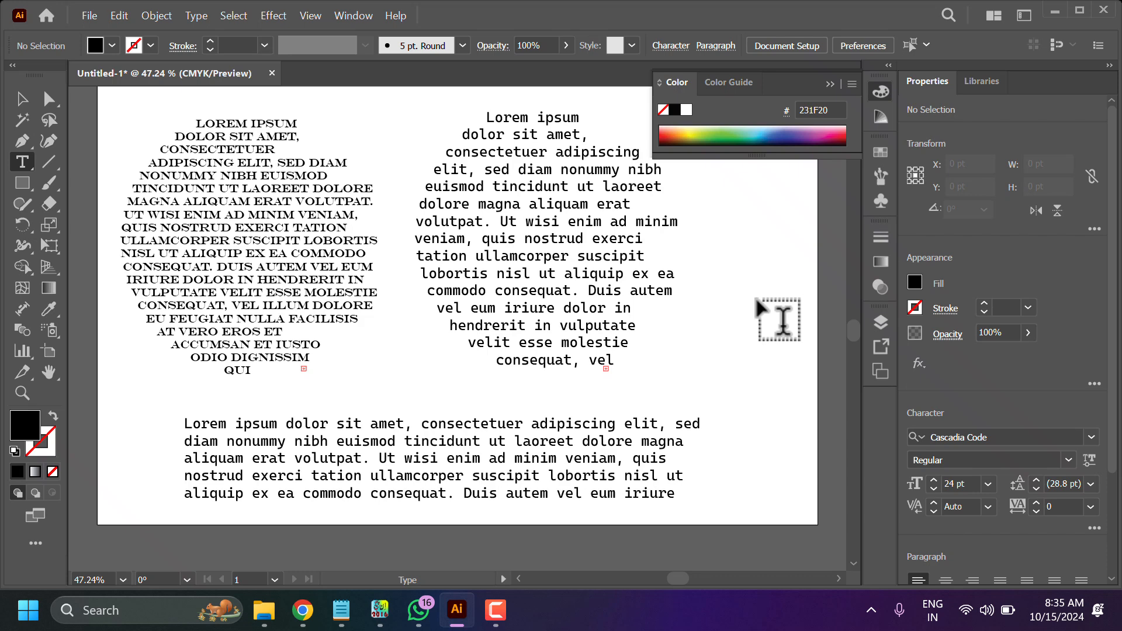
# - Delete the Engravers MT circular text block on the left
pyautogui.click(215, 233)
pyautogui.press('BackSpace')
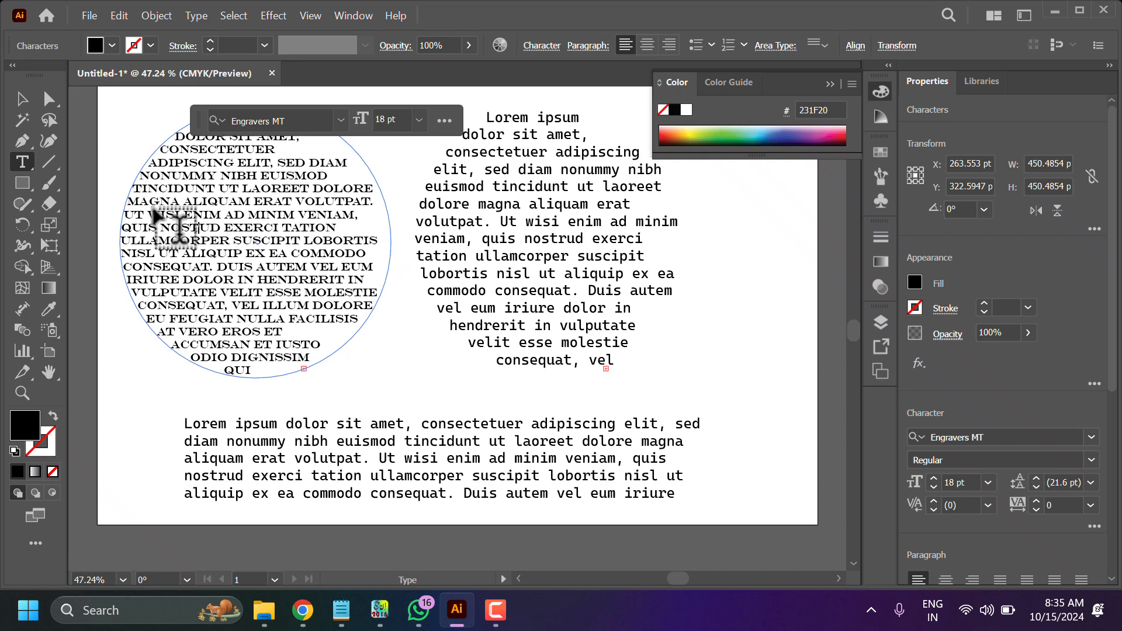
pyautogui.click(22, 98)
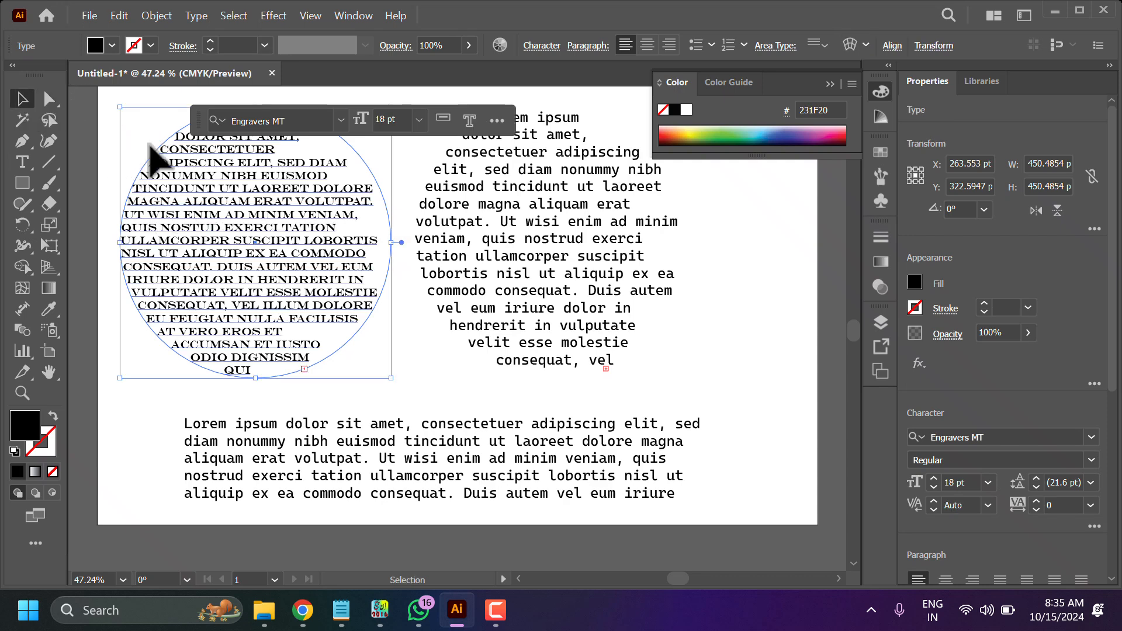
pyautogui.press('Delete')
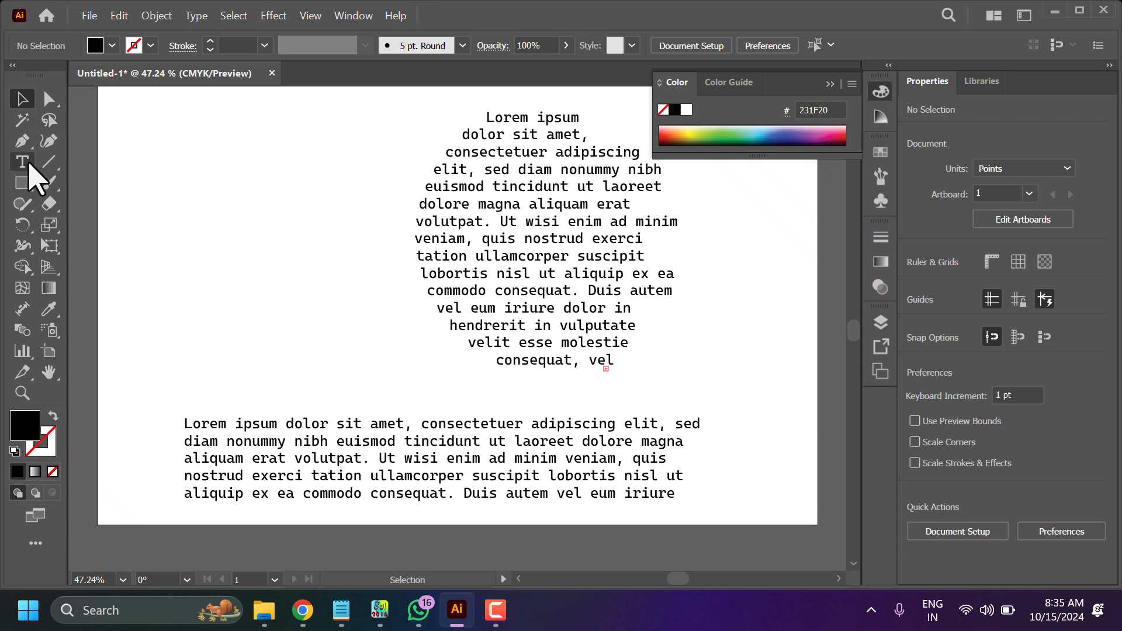
pyautogui.click(22, 182)
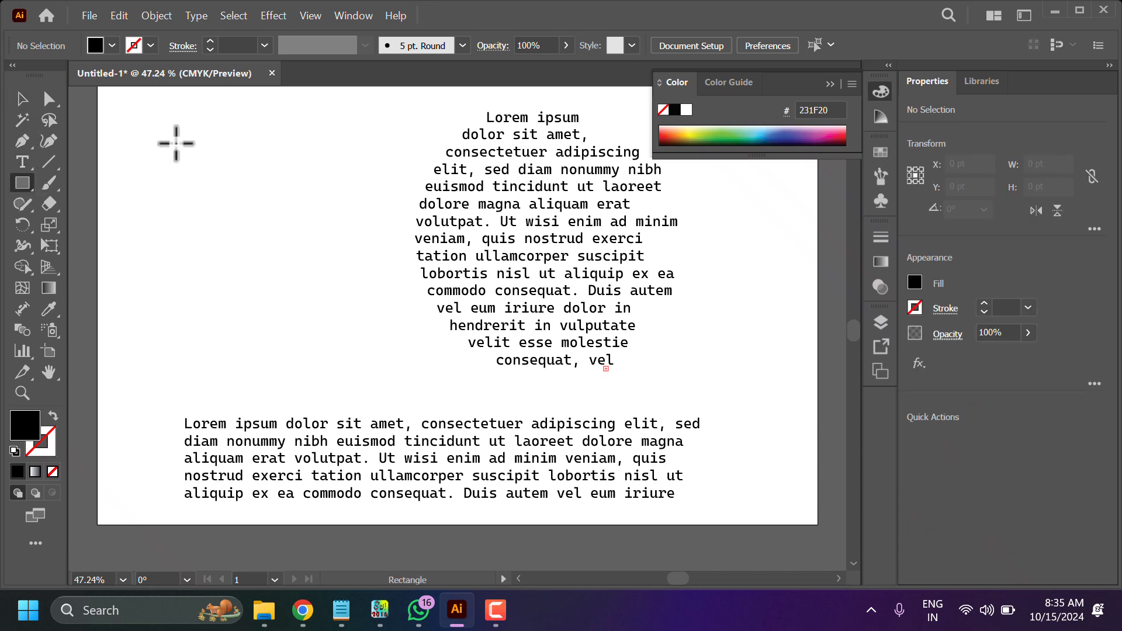
pyautogui.moveTo(141, 133); pyautogui.dragTo(300, 367)
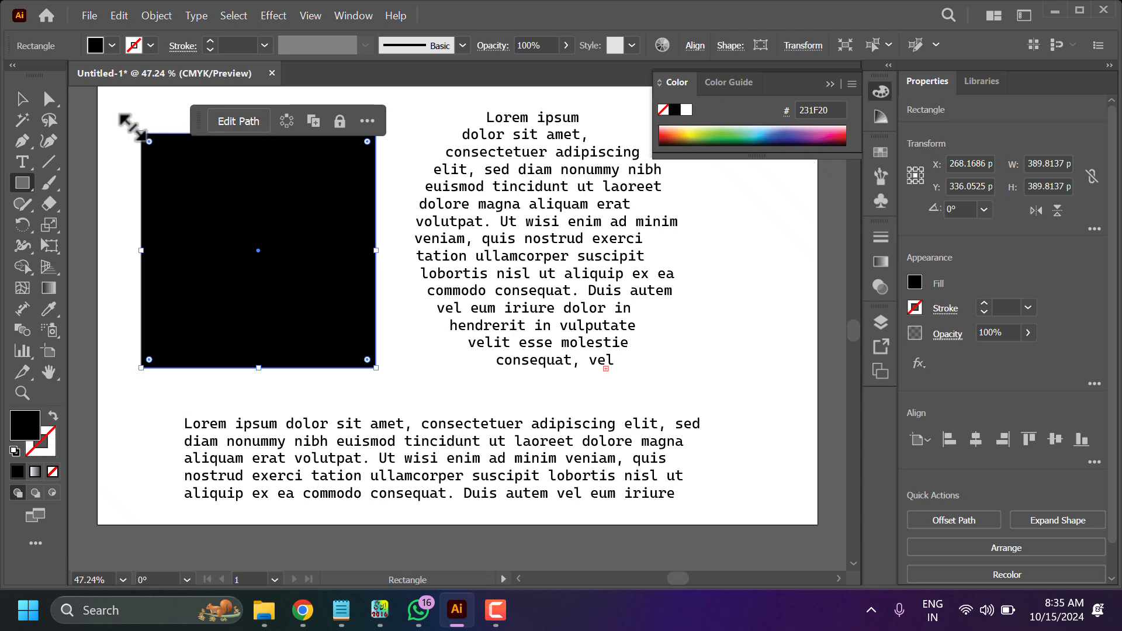
pyautogui.click(19, 106)
pyautogui.click(87, 107)
pyautogui.click(197, 135)
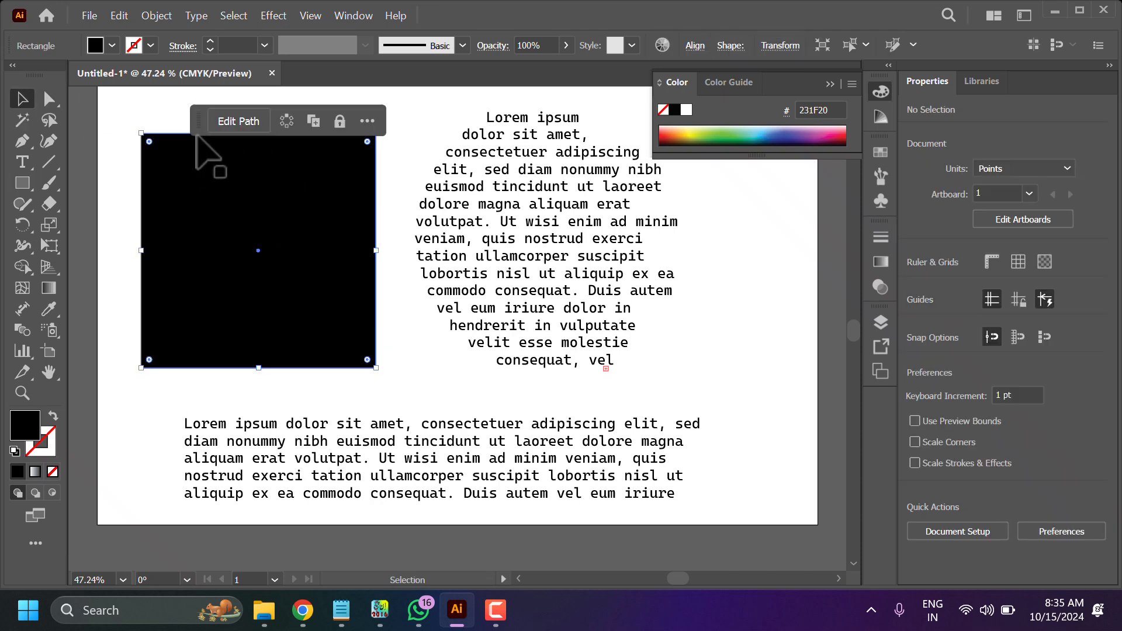
pyautogui.press('Delete')
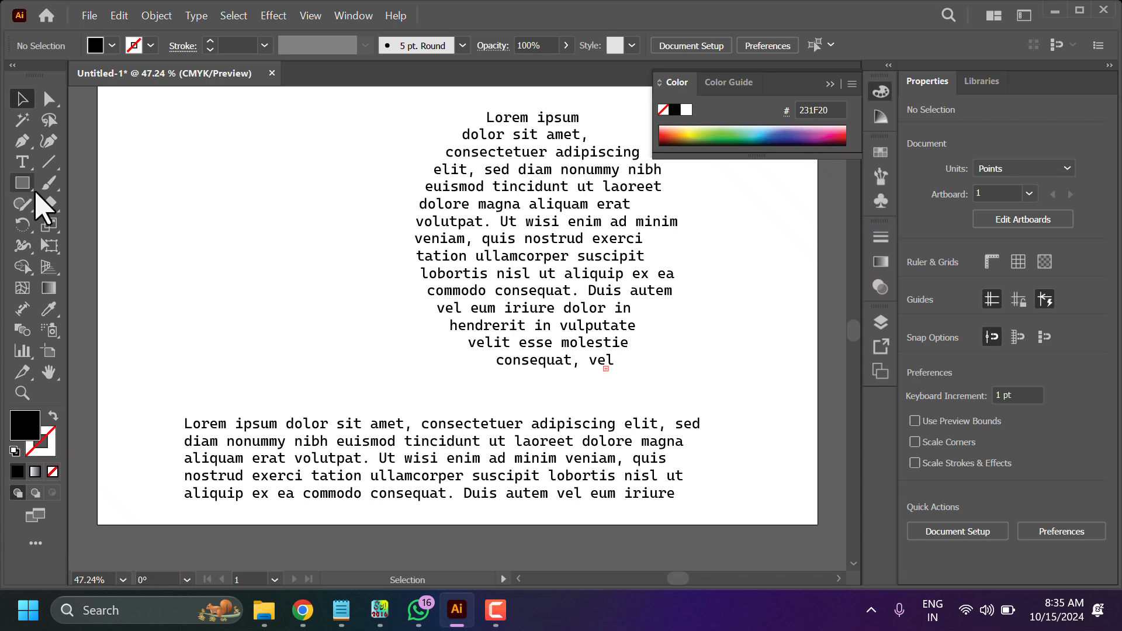
# - Draw a circle about 408 pt wide on the left side of the artboard with the Ellipse tool
pyautogui.moveTo(32, 191); pyautogui.dragTo(85, 219)
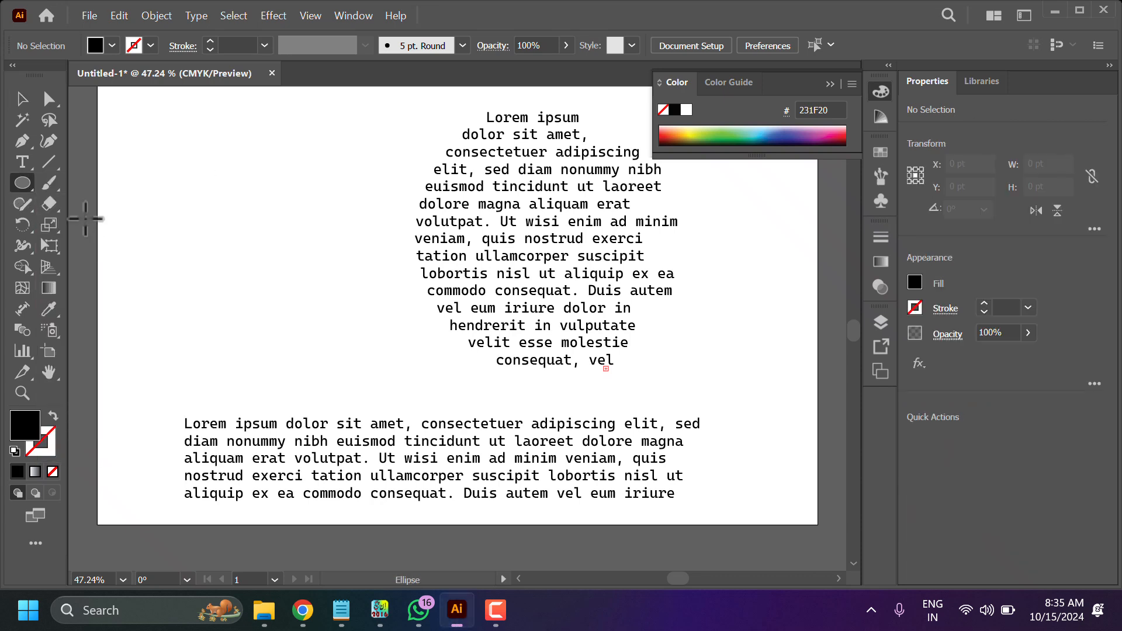
pyautogui.moveTo(146, 126); pyautogui.dragTo(301, 371)
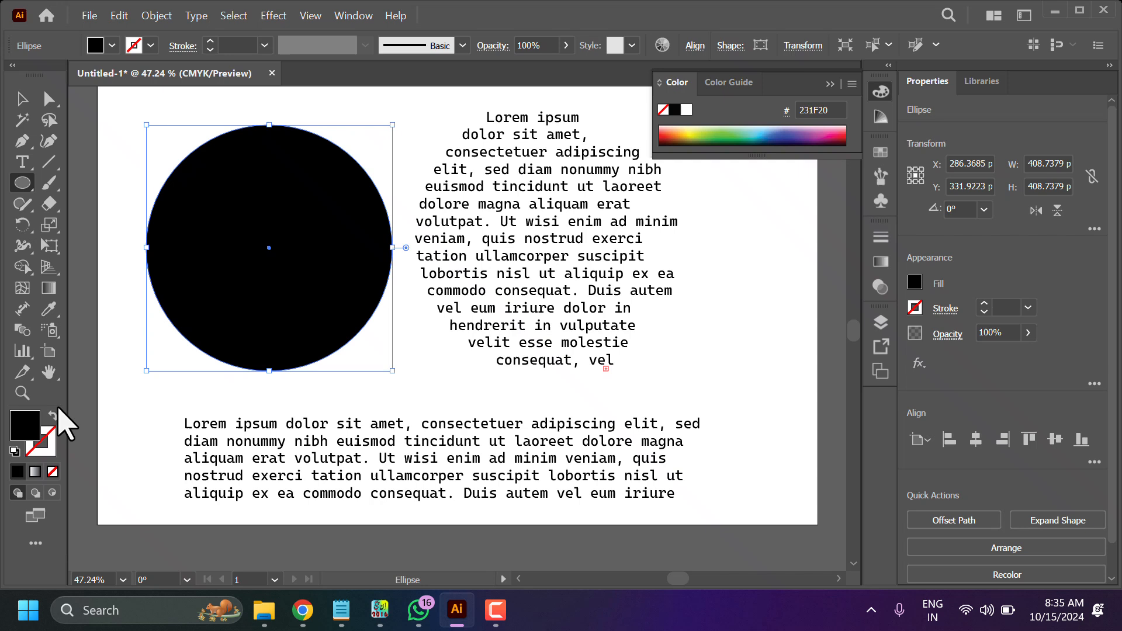
# - Remove the circle's fill and give it a black 10 pt stroke
pyautogui.click(133, 45)
pyautogui.click(12, 75)
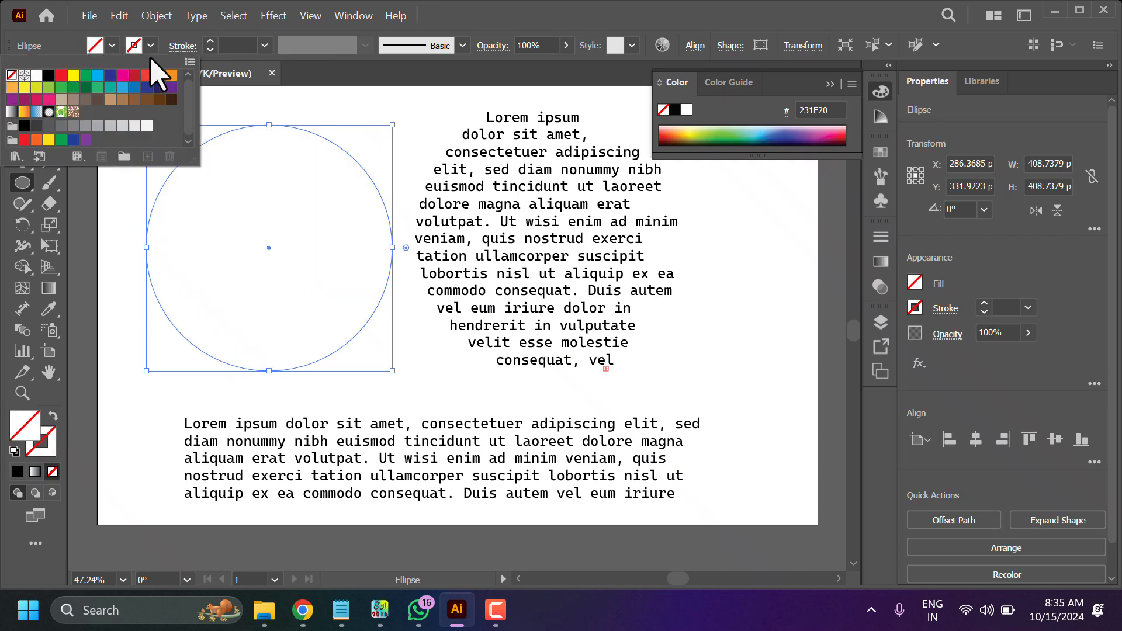
pyautogui.click(150, 45)
pyautogui.click(150, 45)
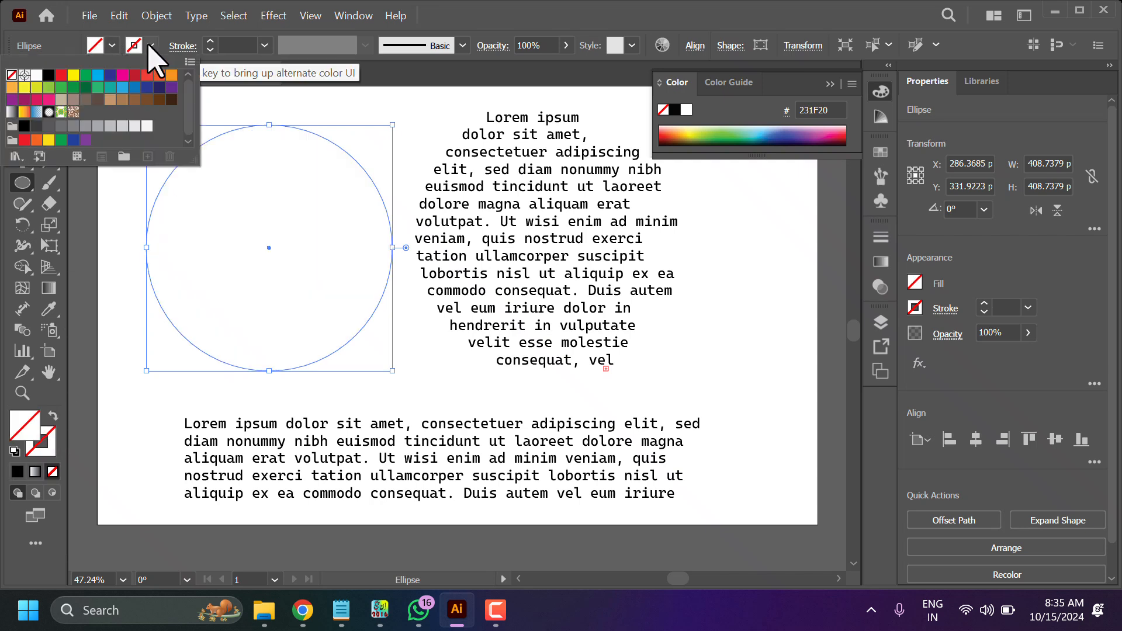
pyautogui.click(48, 75)
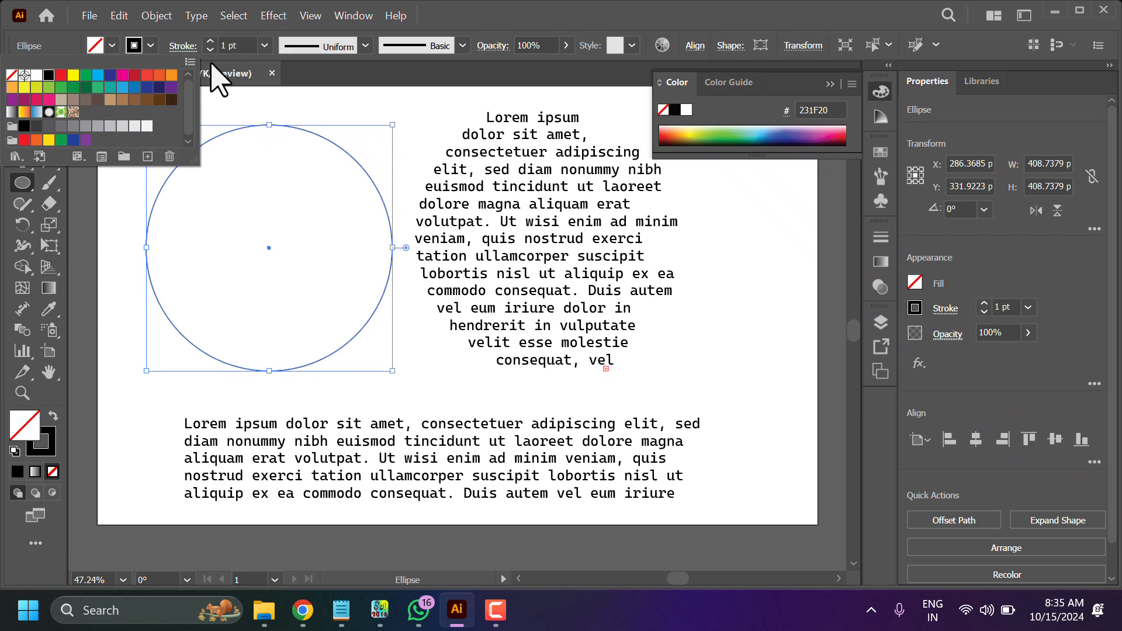
pyautogui.click(264, 45)
pyautogui.click(280, 294)
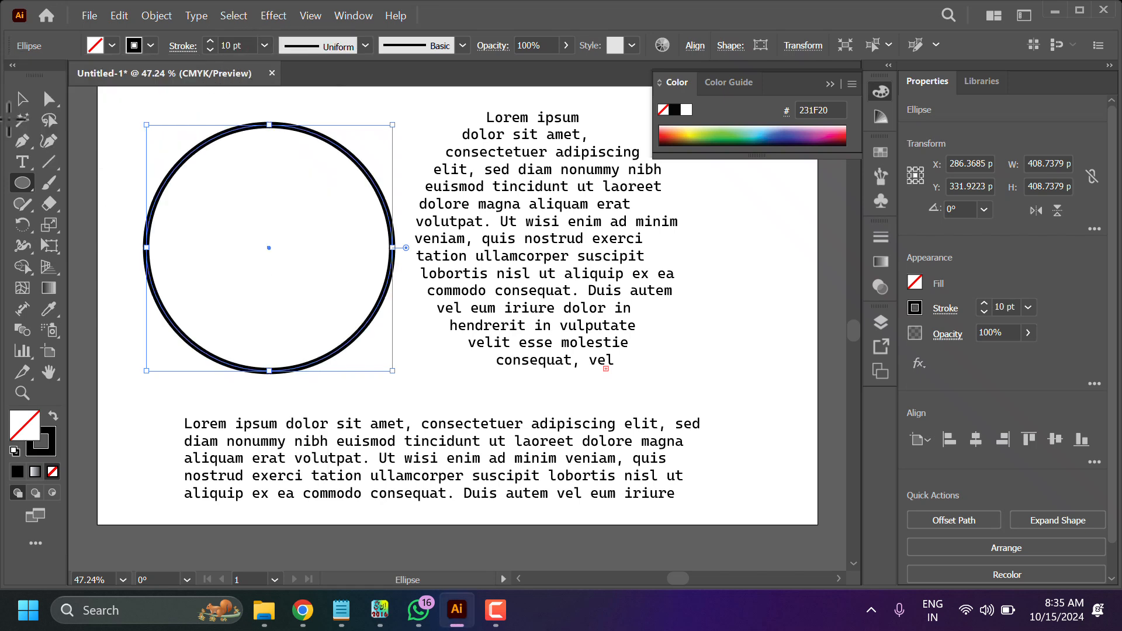
# - Fill the circle with placeholder area type using the Type tool on its edge, then deselect
pyautogui.click(20, 164)
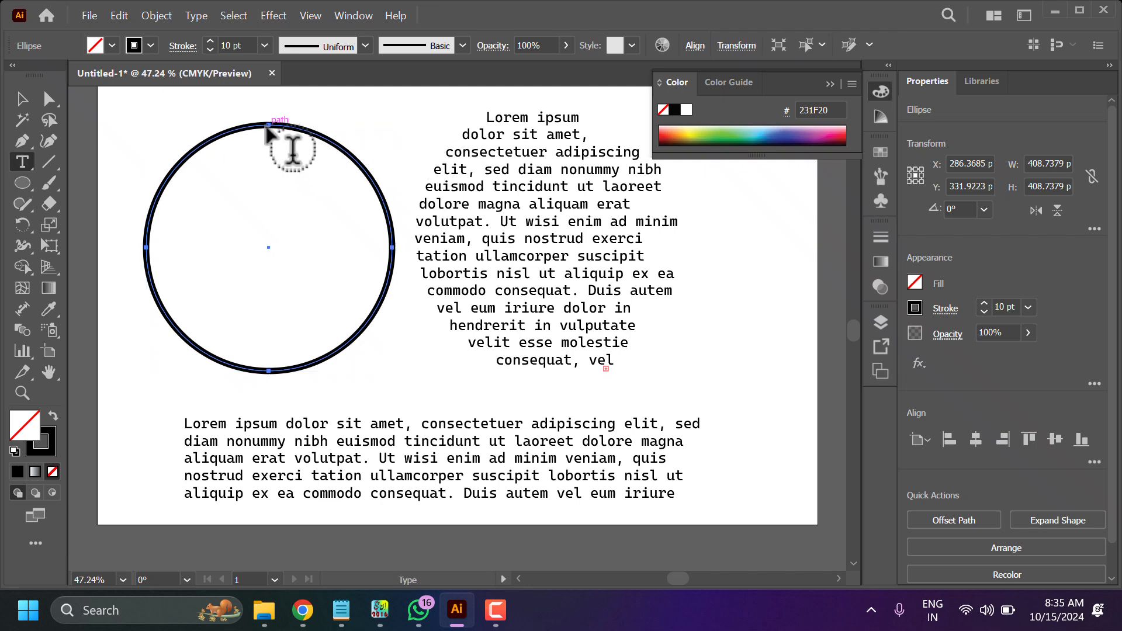
pyautogui.click(393, 249)
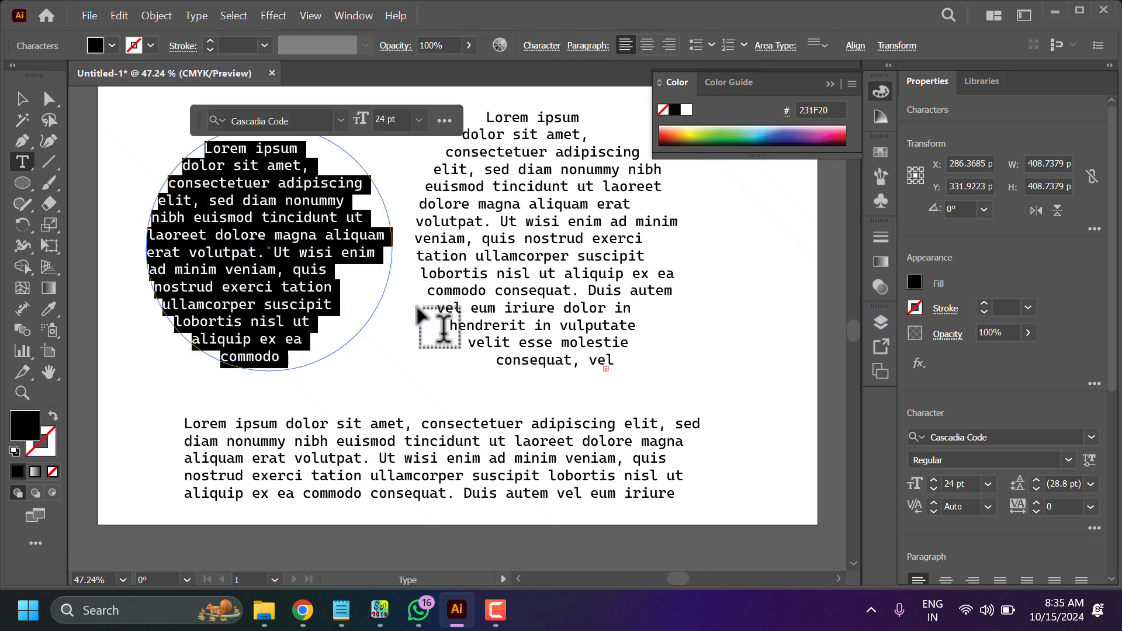
pyautogui.click(23, 98)
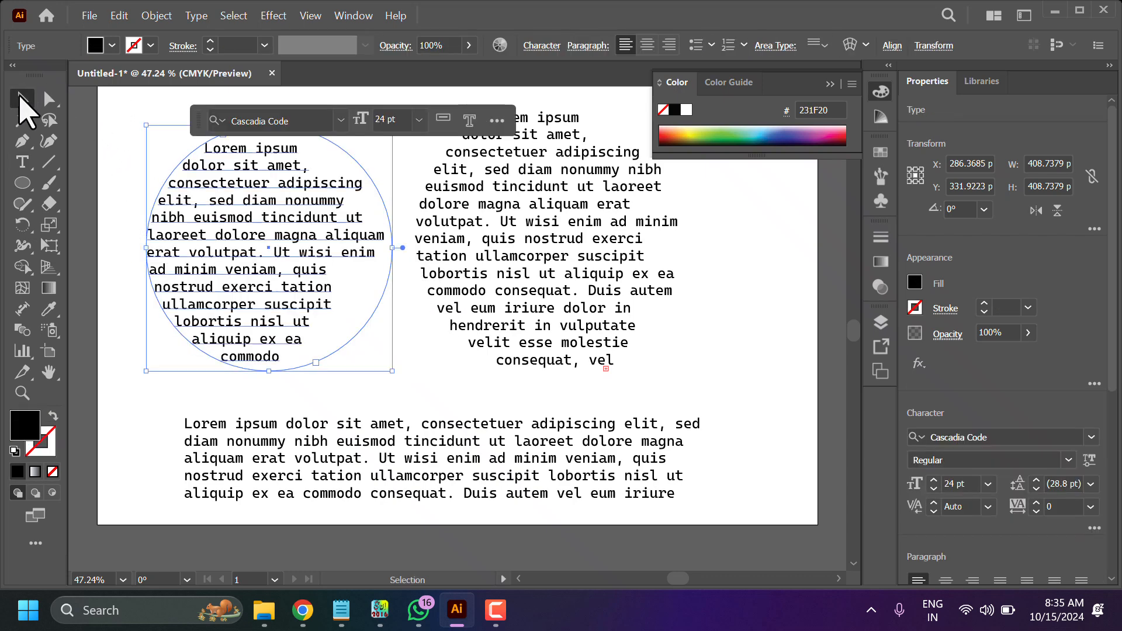
pyautogui.click(126, 107)
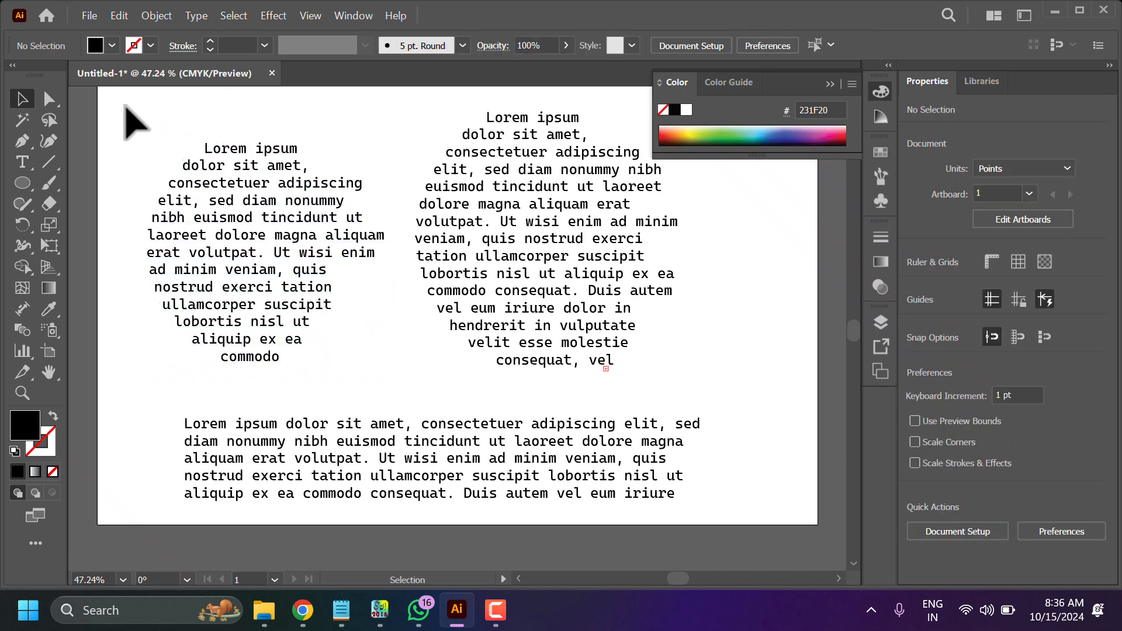
# - Select all text in the left circle and set its font to Cascadia Mono SemiBold Italic
pyautogui.doubleClick(210, 225)
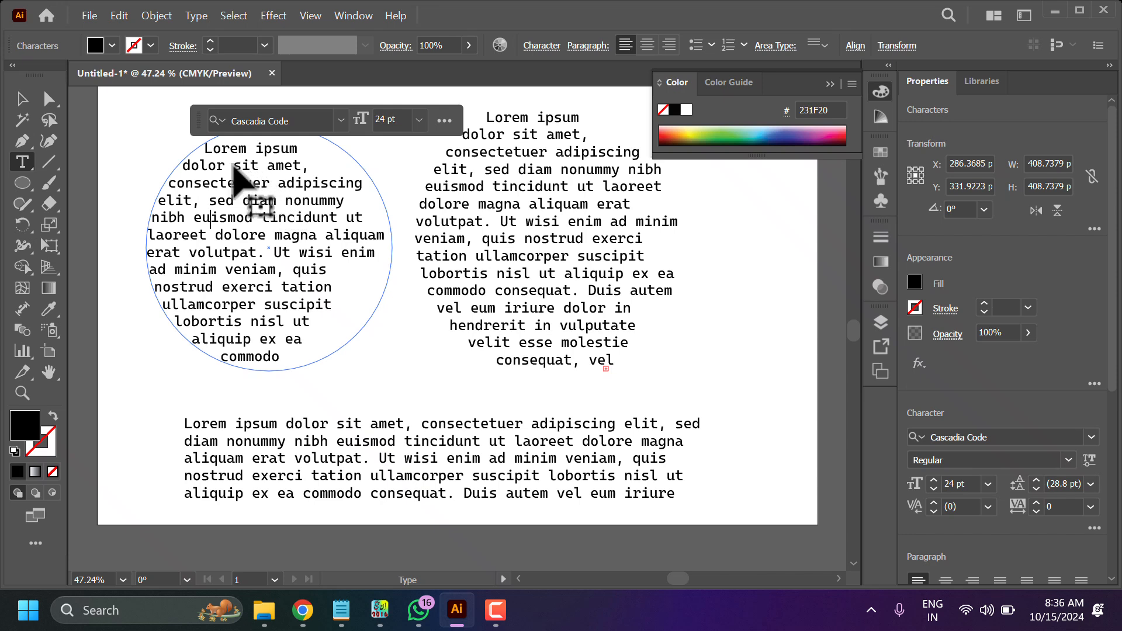
pyautogui.moveTo(204, 164); pyautogui.dragTo(275, 332)
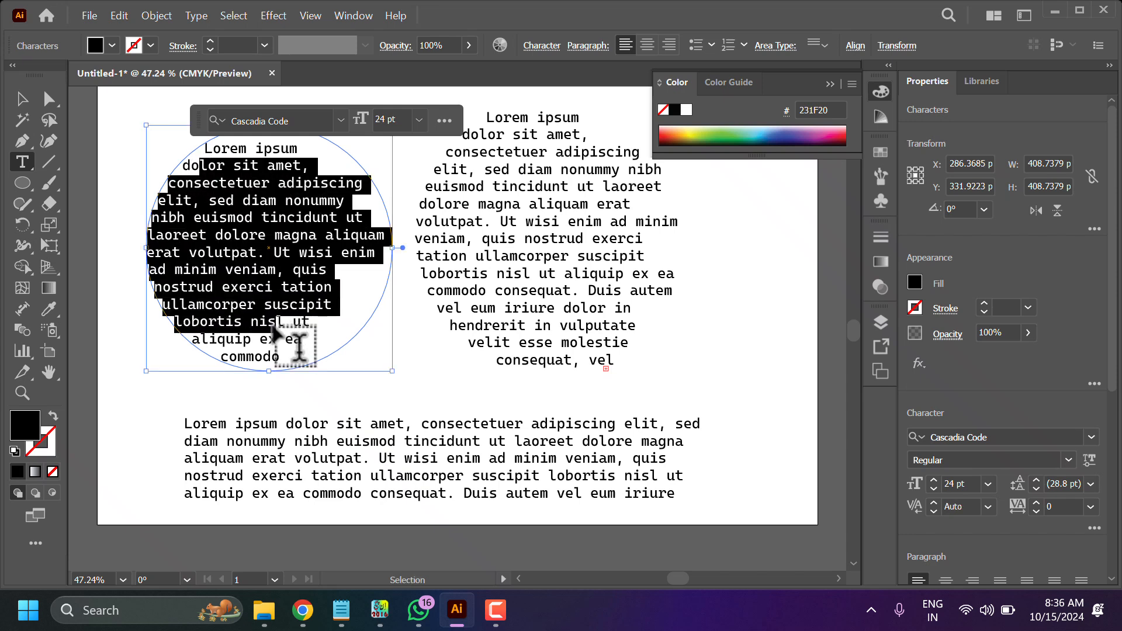
pyautogui.hotkey('ctrl', 'a')
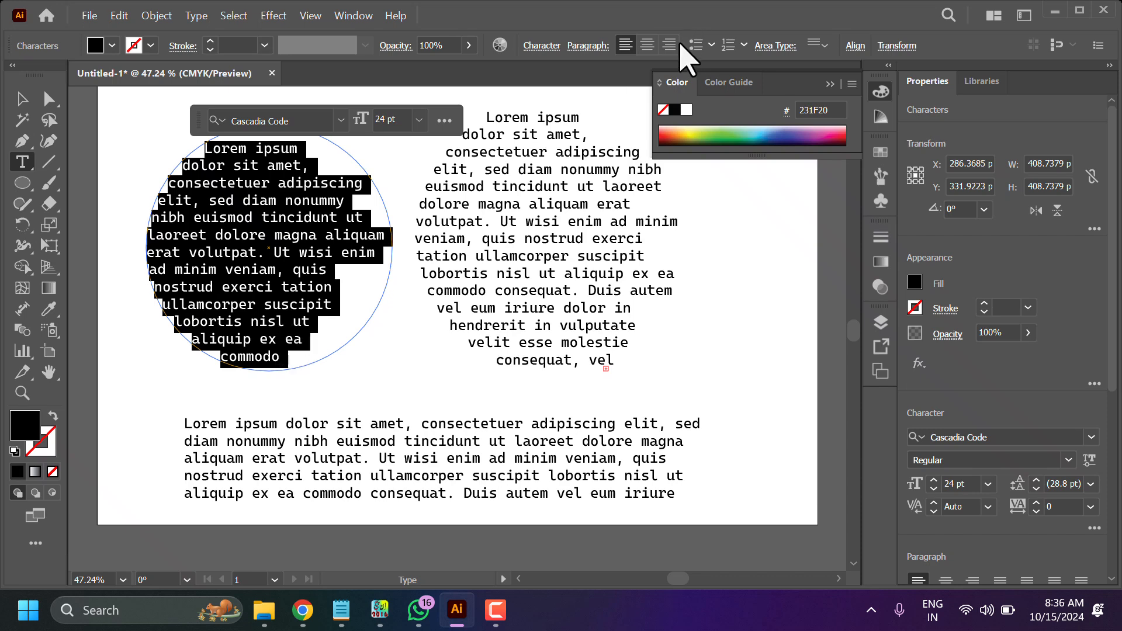
pyautogui.click(648, 46)
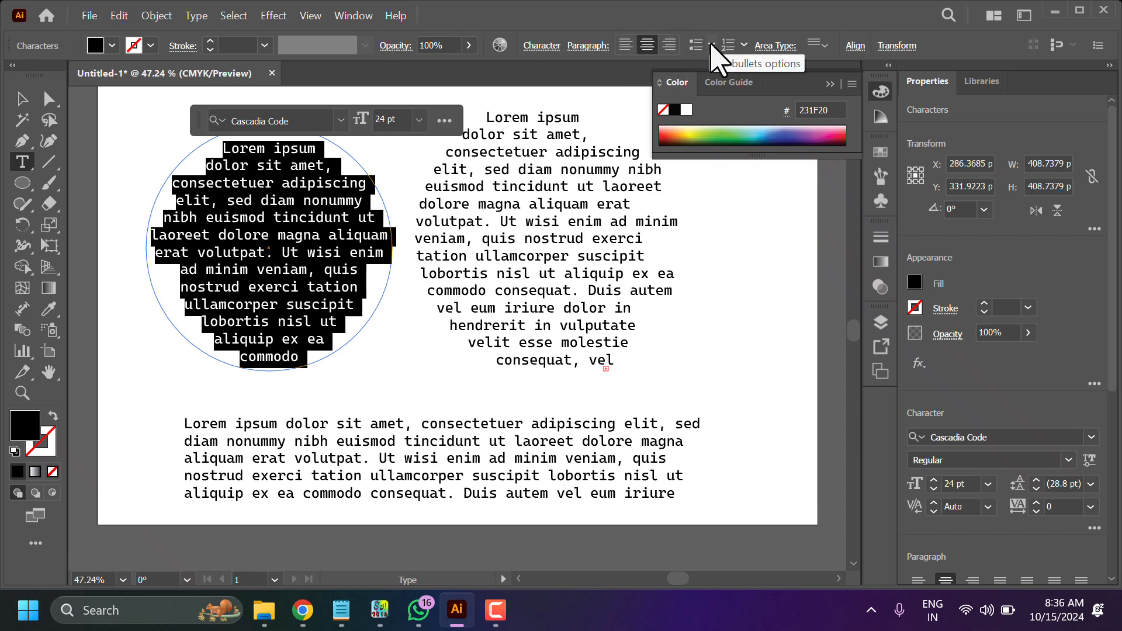
pyautogui.click(669, 46)
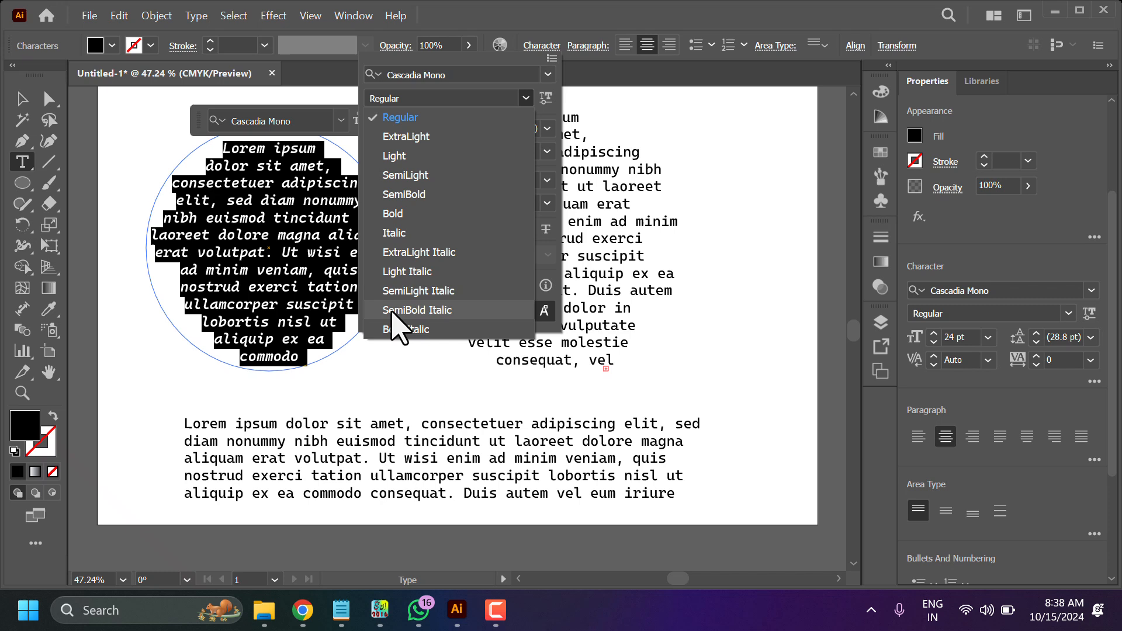
pyautogui.click(399, 331)
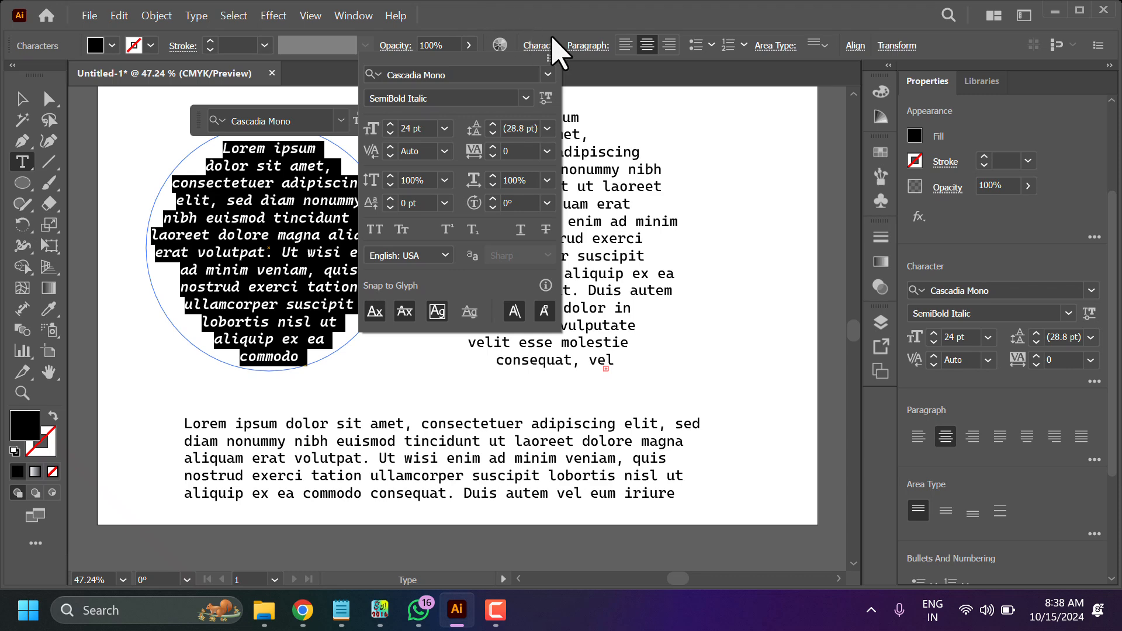
# - Justify all lines of the left circle's text and exit the text
pyautogui.click(580, 47)
pyautogui.click(583, 47)
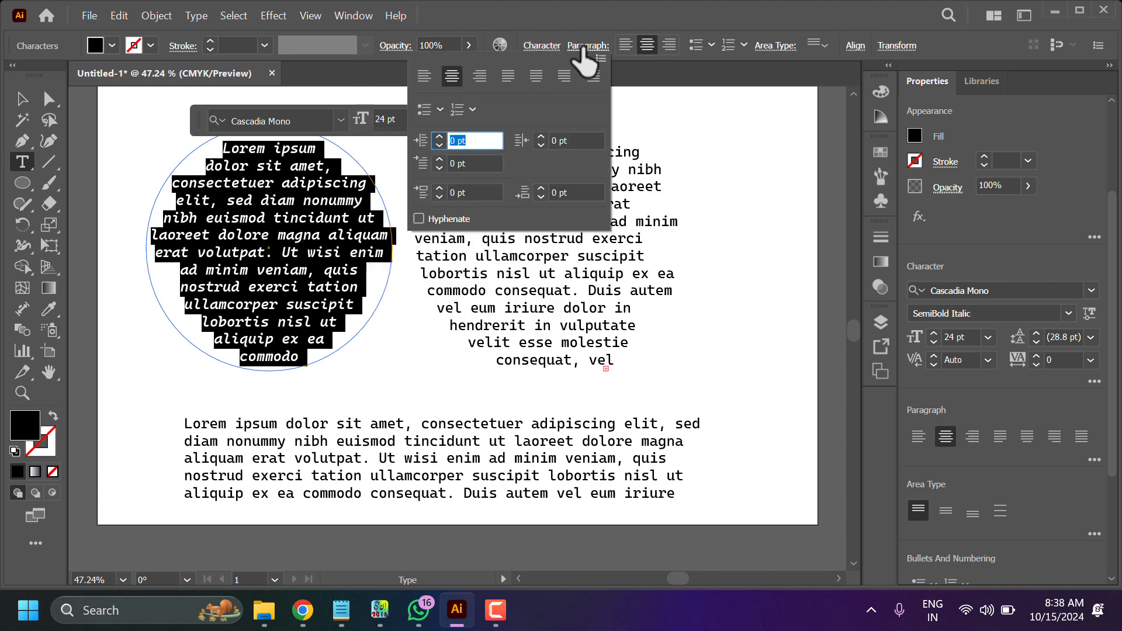
pyautogui.click(593, 76)
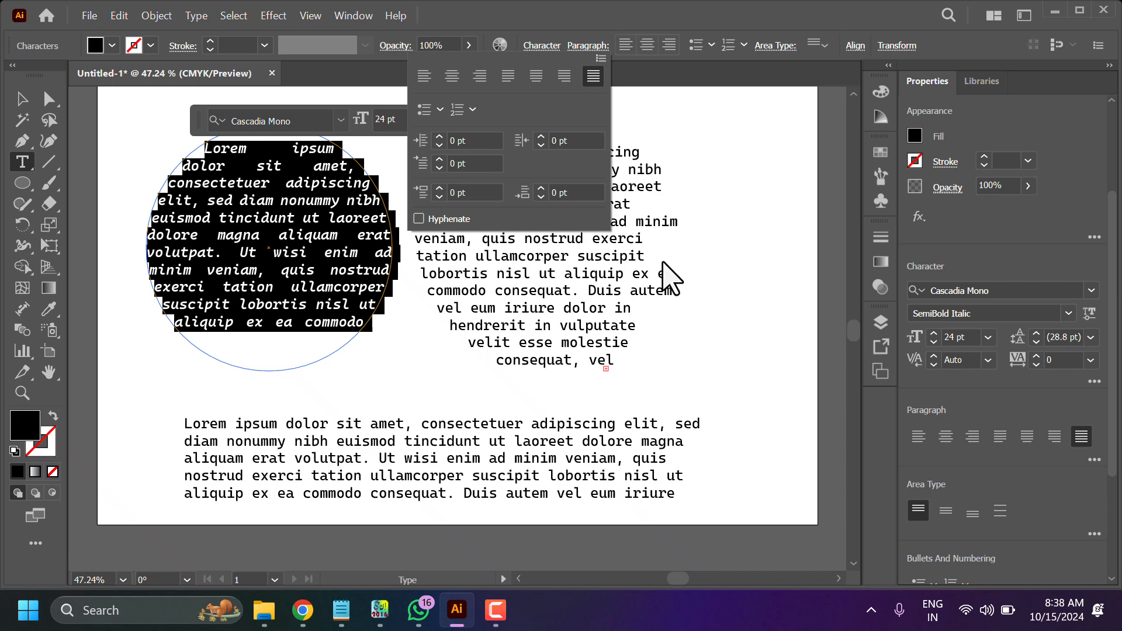
pyautogui.click(431, 393)
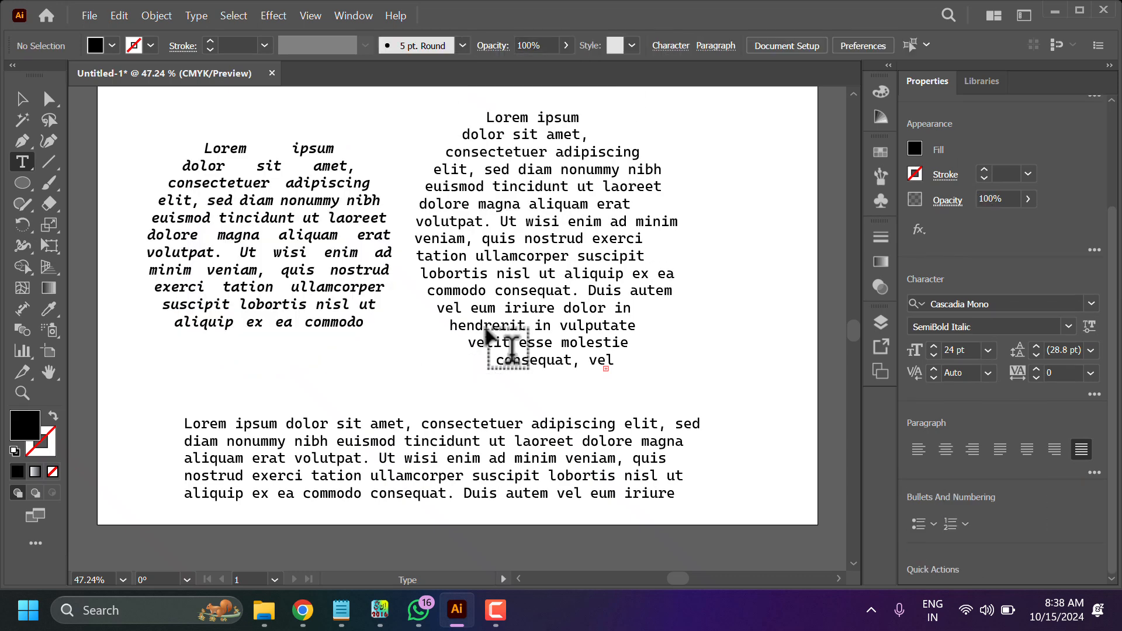
# - Justify all lines of the circular text block in the middle
pyautogui.click(576, 221)
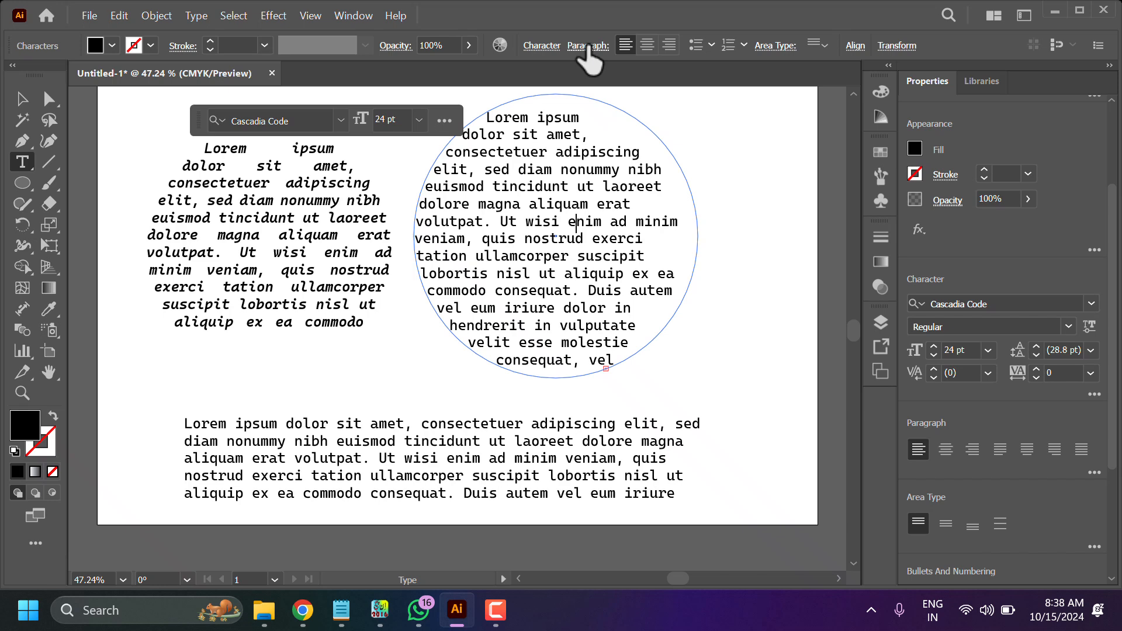
pyautogui.click(587, 47)
pyautogui.click(593, 77)
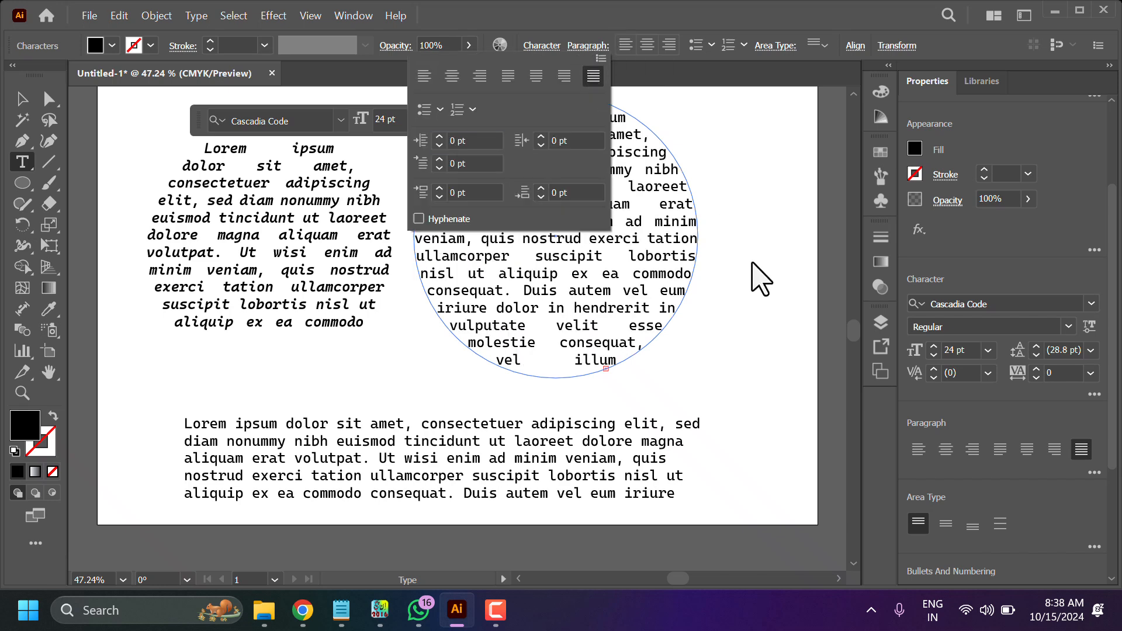
# - Justify all lines of the text inside the wide rectangle and exit text editing
pyautogui.click(455, 495)
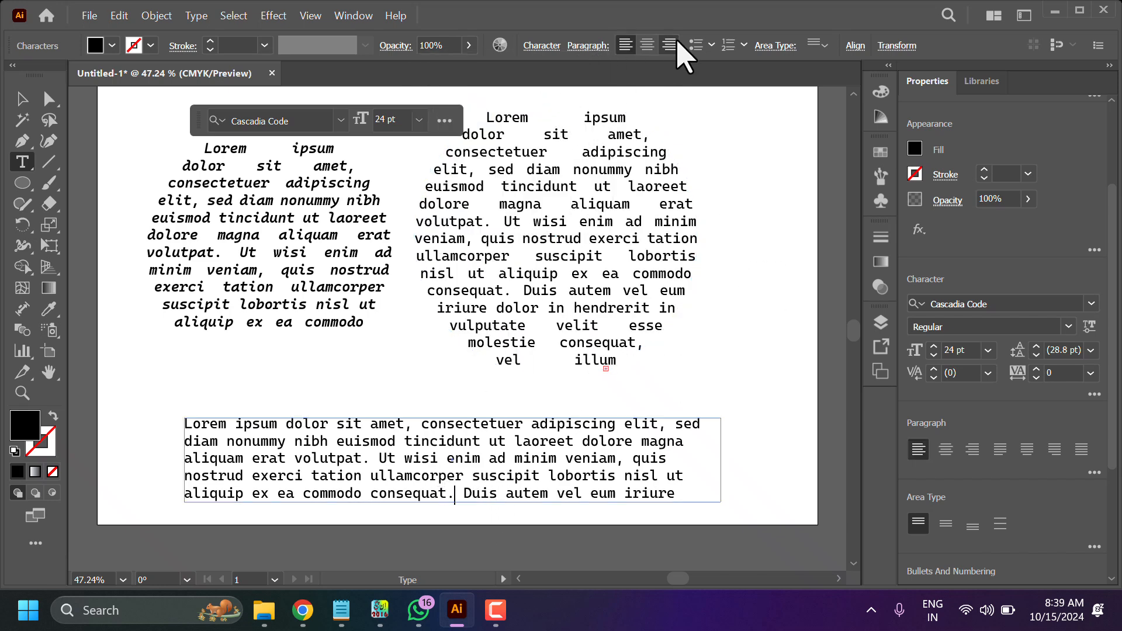
pyautogui.click(585, 47)
pyautogui.click(592, 75)
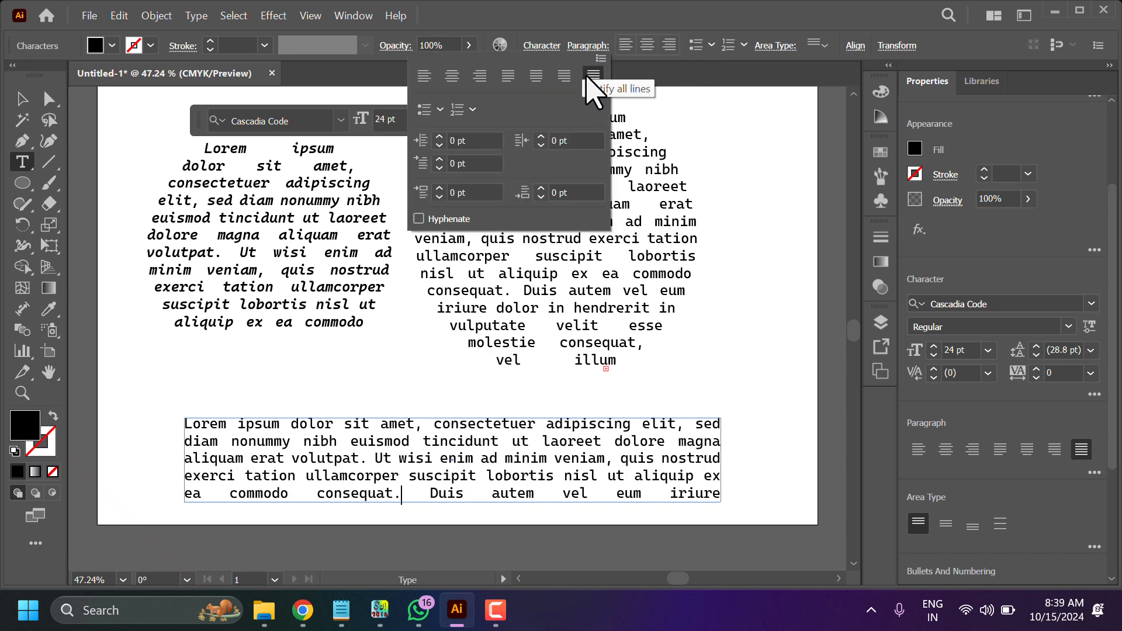
pyautogui.press('Escape')
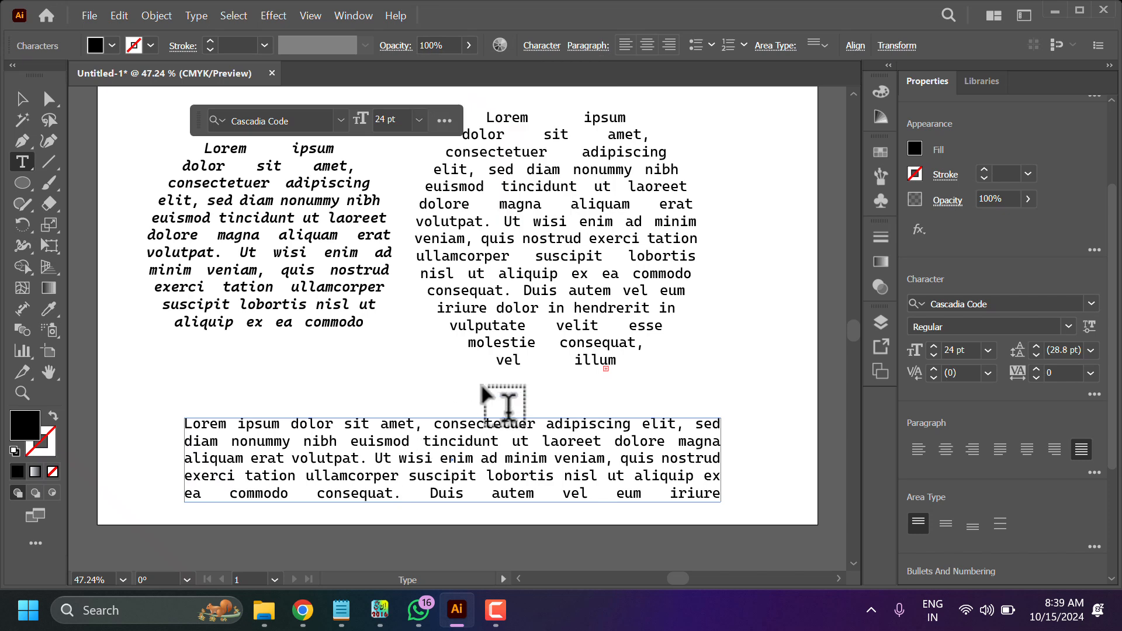
pyautogui.press('Escape')
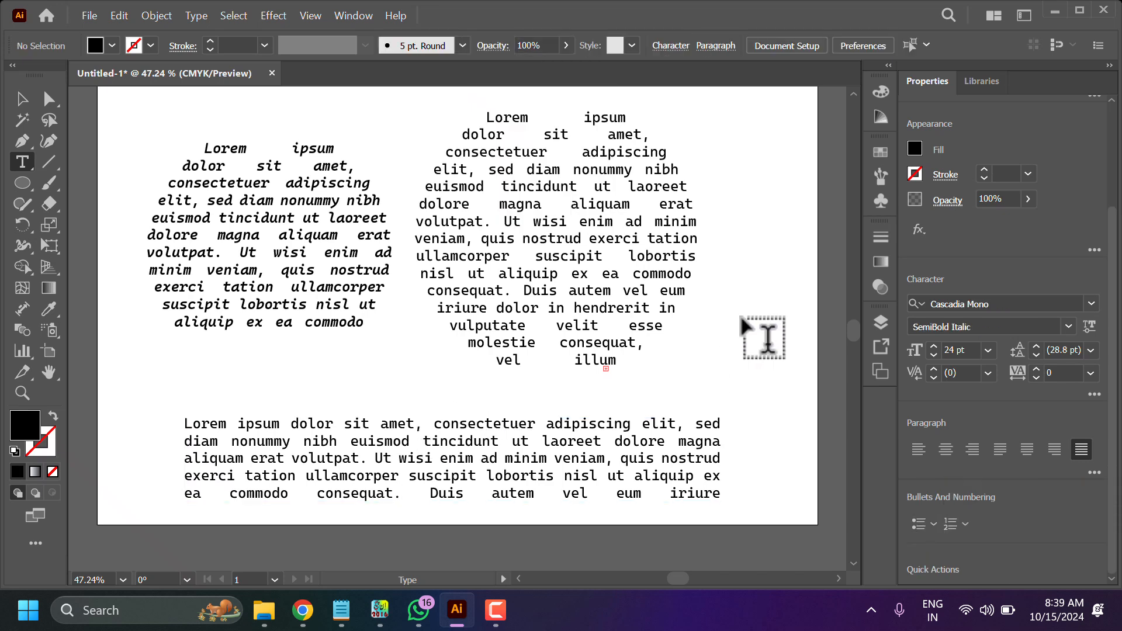